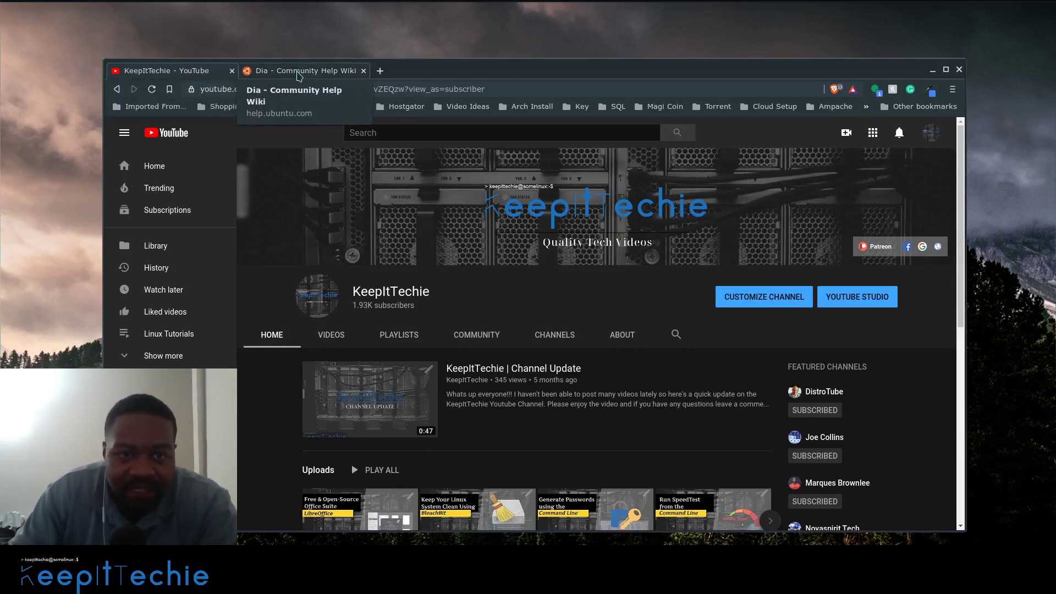
Step: Switch to the Dia Community Help Wiki tab and scroll down to its Further Reading section
left_click(297, 76)
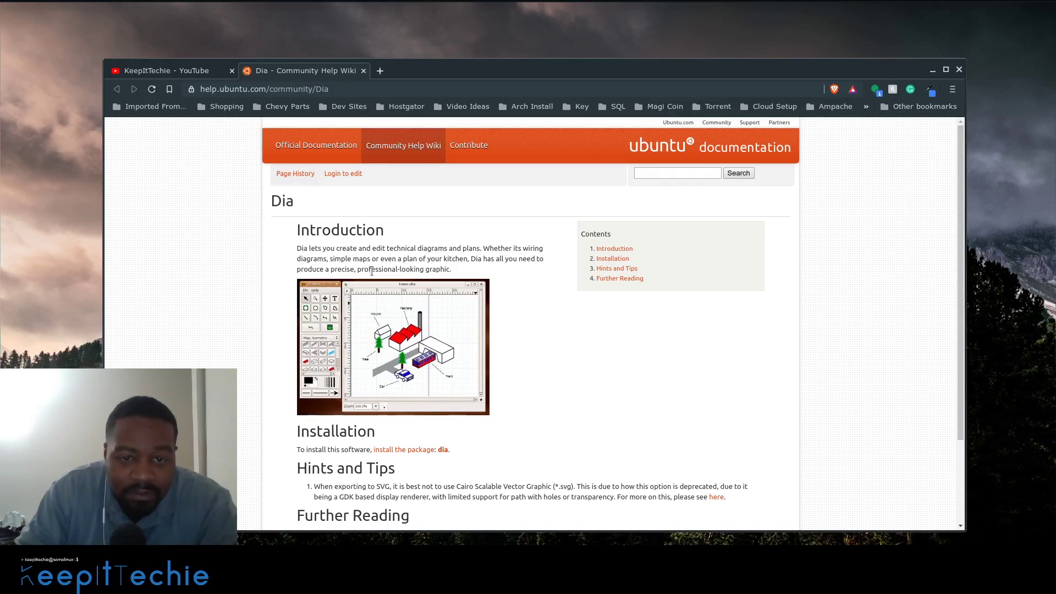
scroll(534, 296, "down", 3)
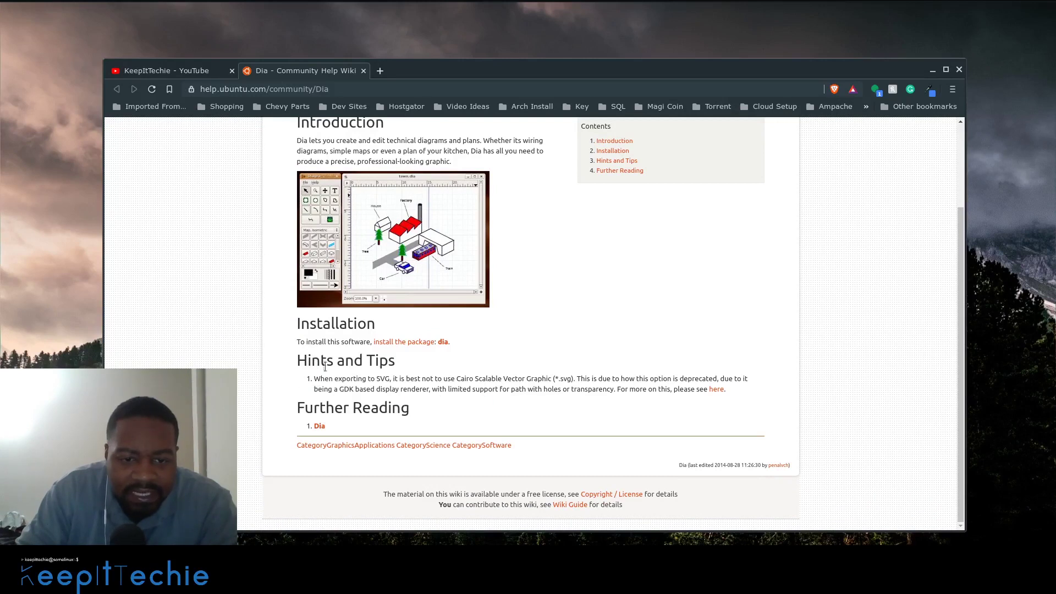
Step: Follow the Further Reading link to the GNOME Wiki Apps/Dia page and scroll through its description
left_click(319, 426)
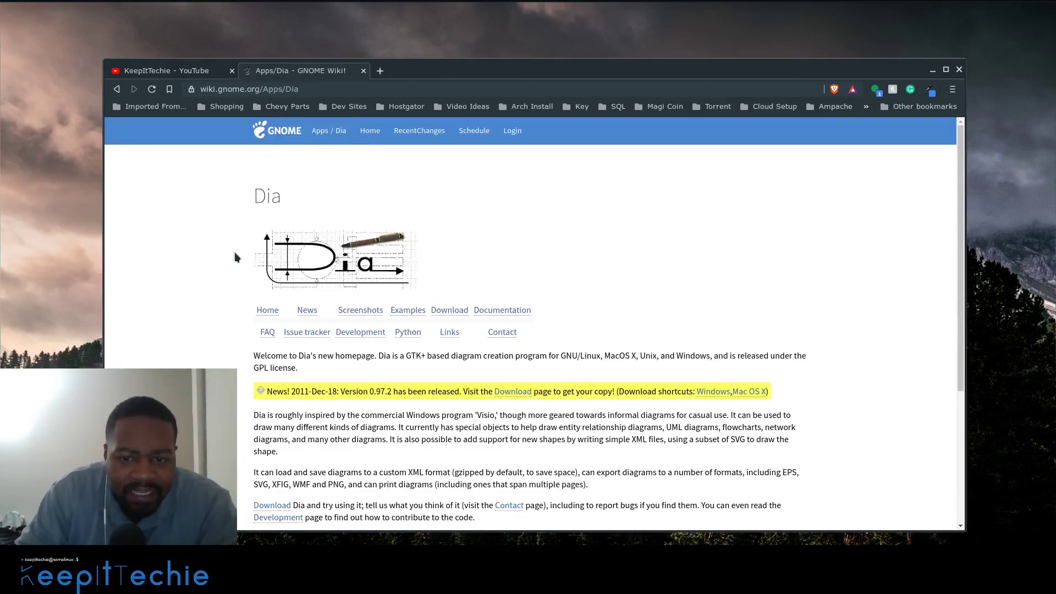
scroll(236, 253, "down", 3)
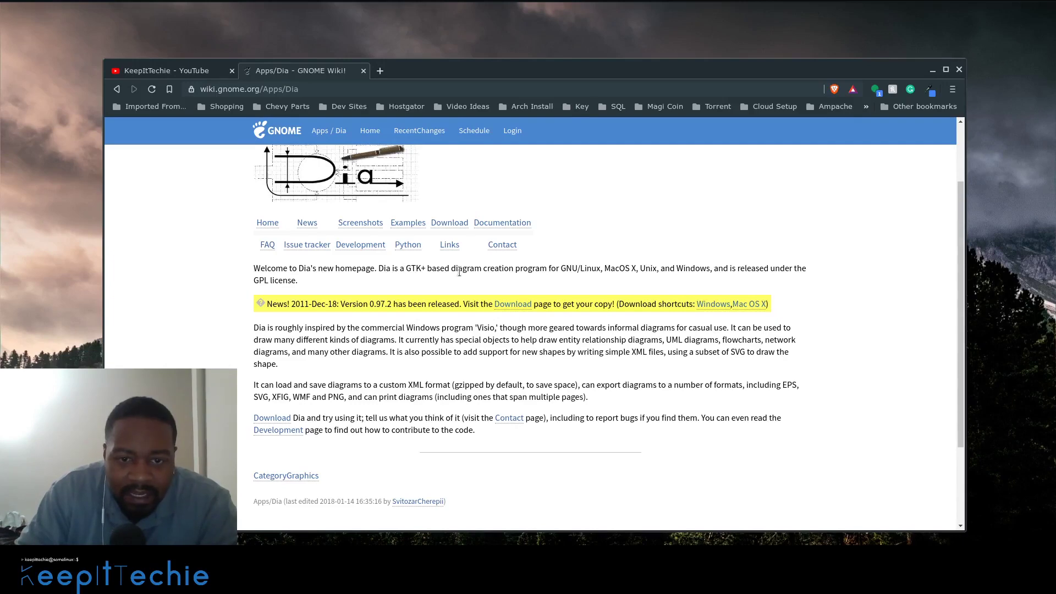
scroll(460, 274, "down", 3)
scroll(459, 272, "up", 6)
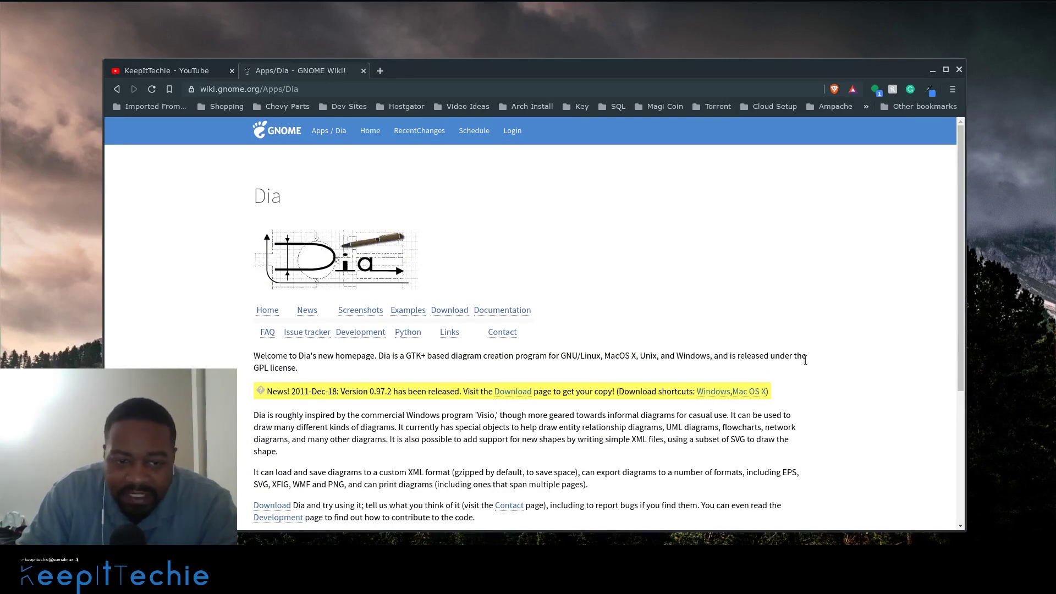
scroll(366, 350, "down", 2)
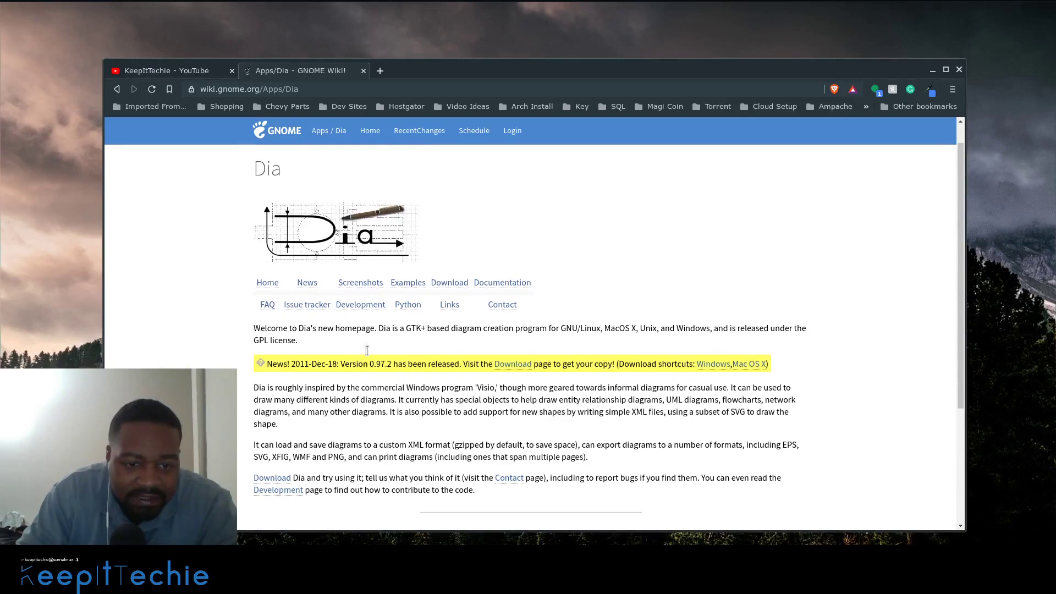
scroll(367, 351, "down", 1)
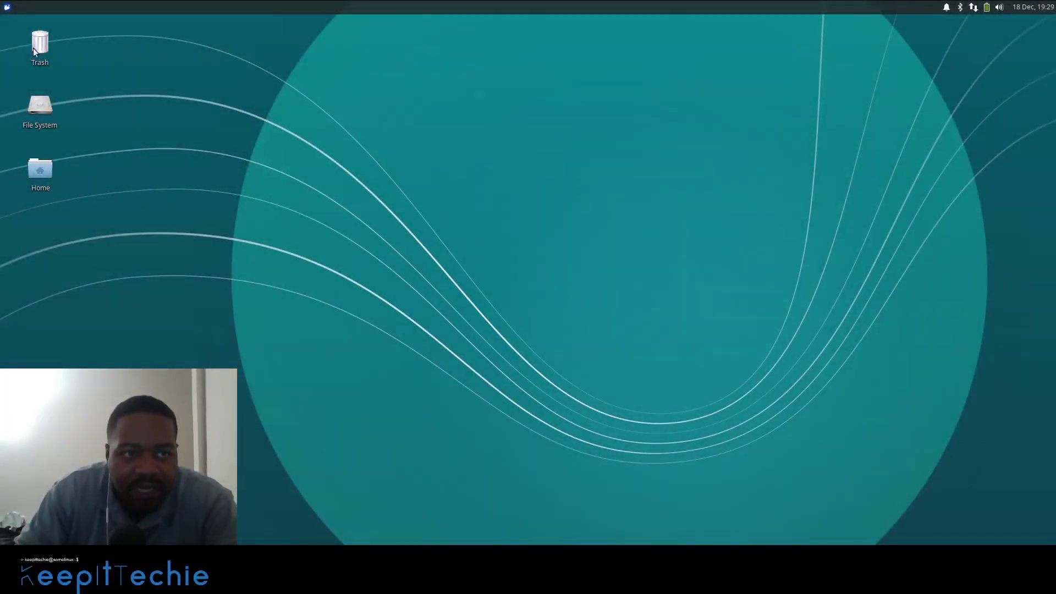
Step: Launch Terminal Emulator from the Whisker applications menu
left_click(7, 8)
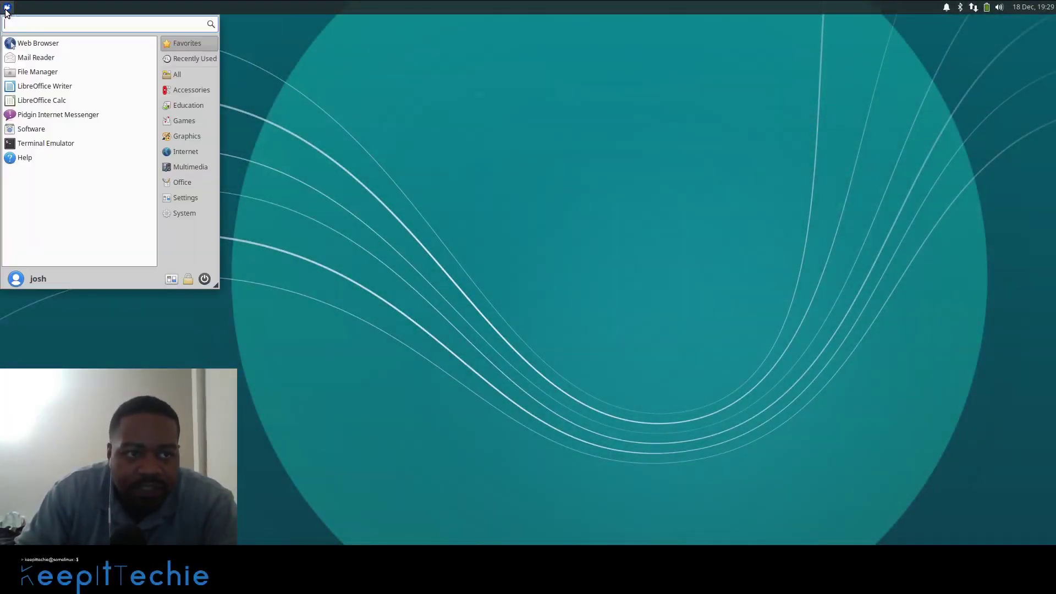
left_click(47, 144)
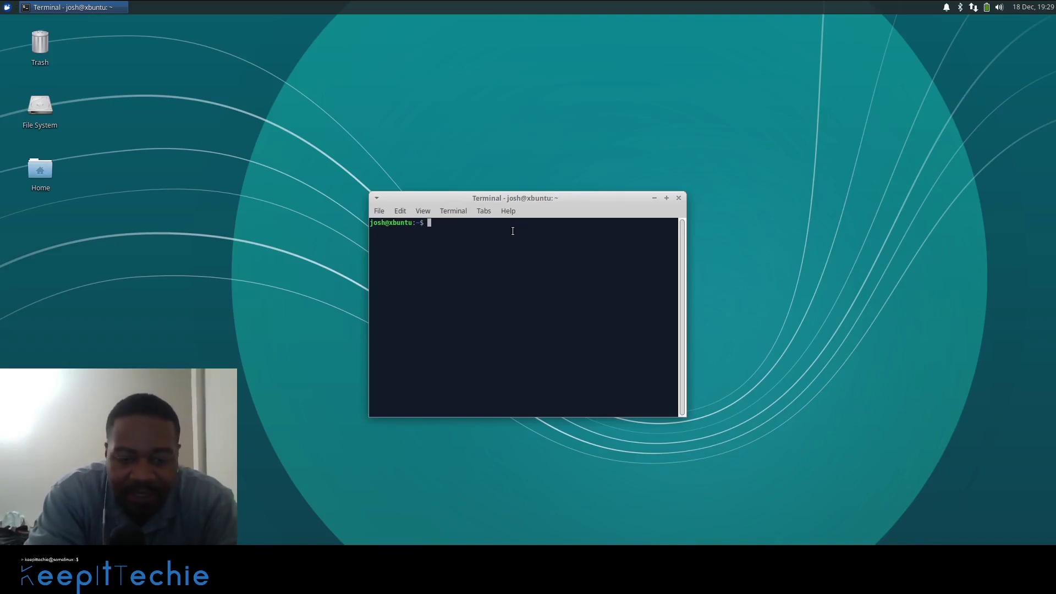
Step: Run sudo apt update, supplying the administrator password, so all packages report up to date
type("sudo a")
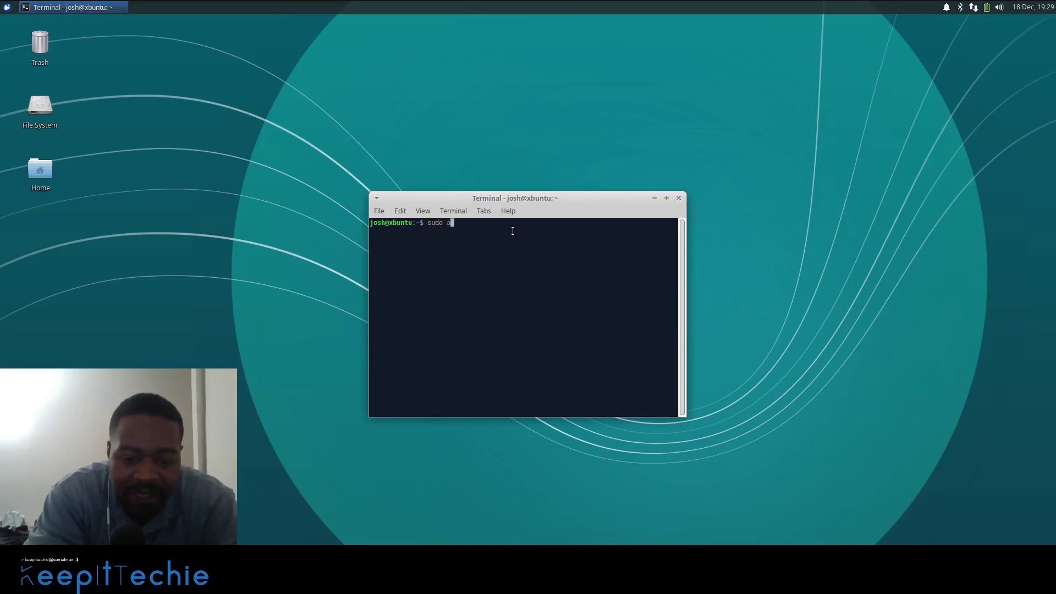
type("pt up")
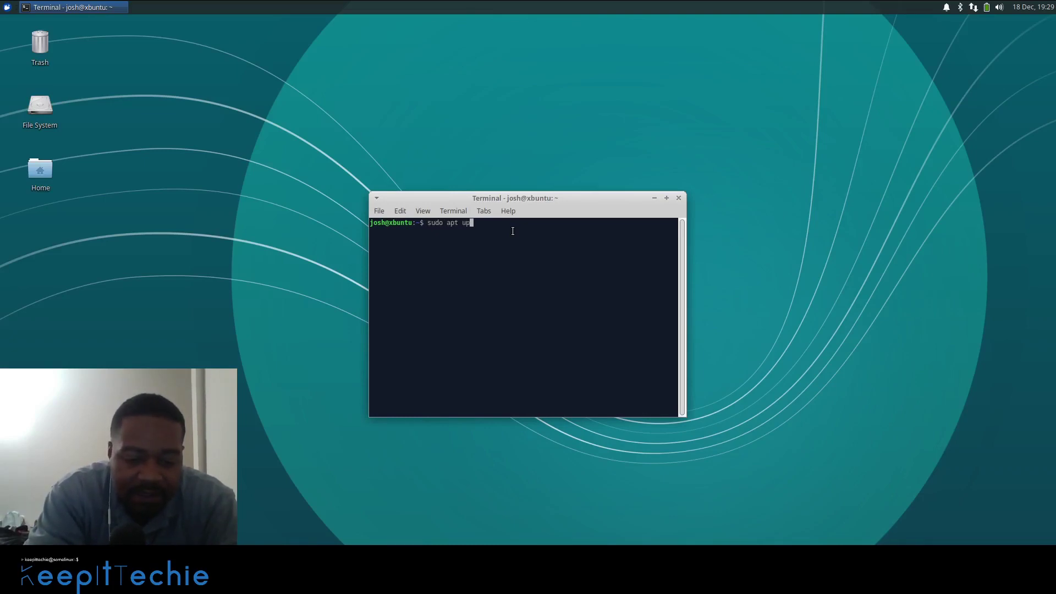
type("date")
key("Return")
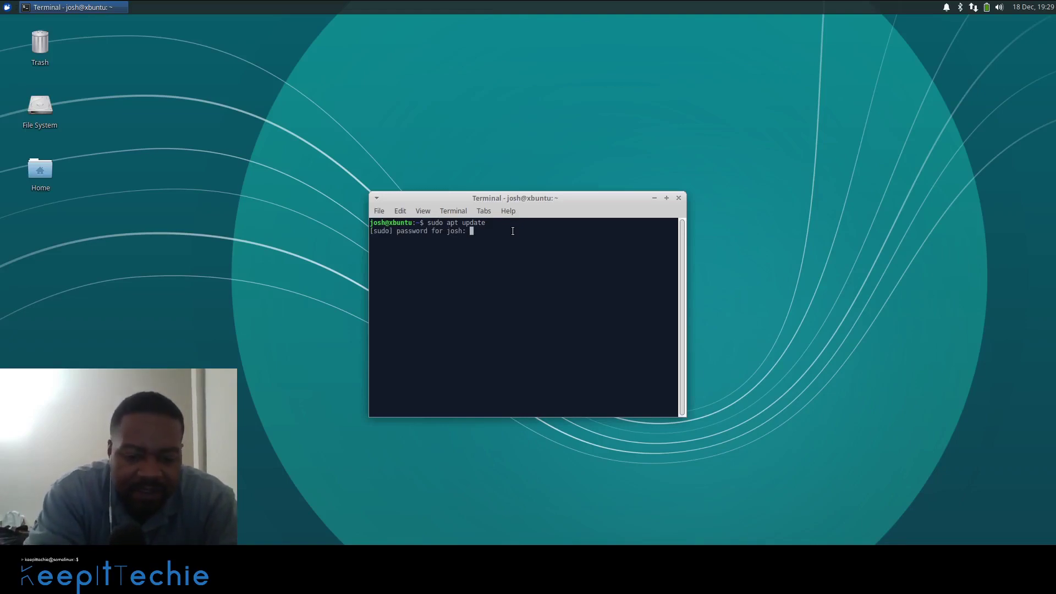
key("Return")
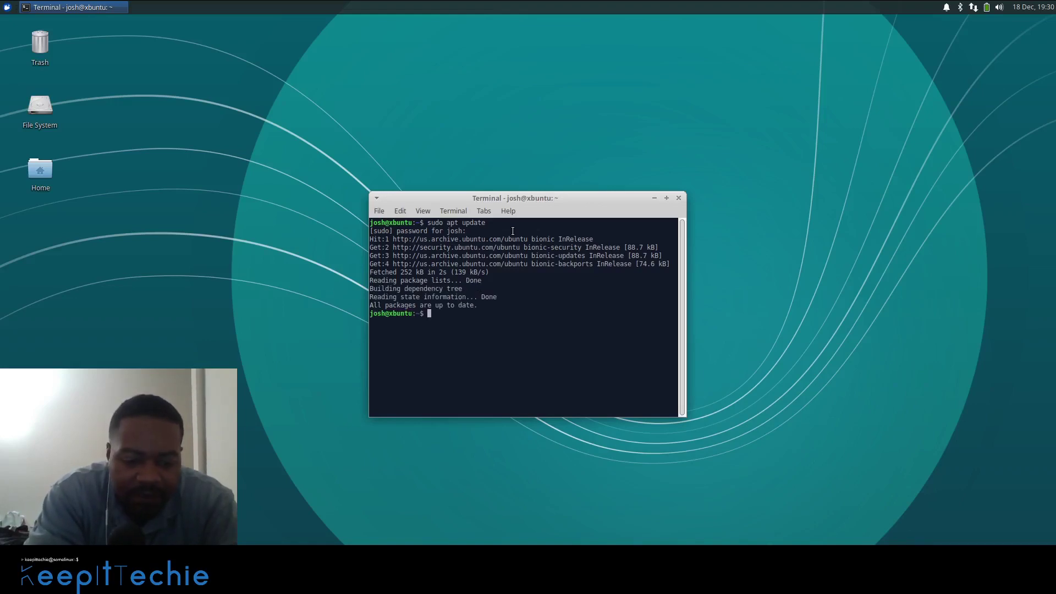
Step: Install Dia with sudo apt install, confirming with y to pull in dia-common and dia-shapes
type("sudo ")
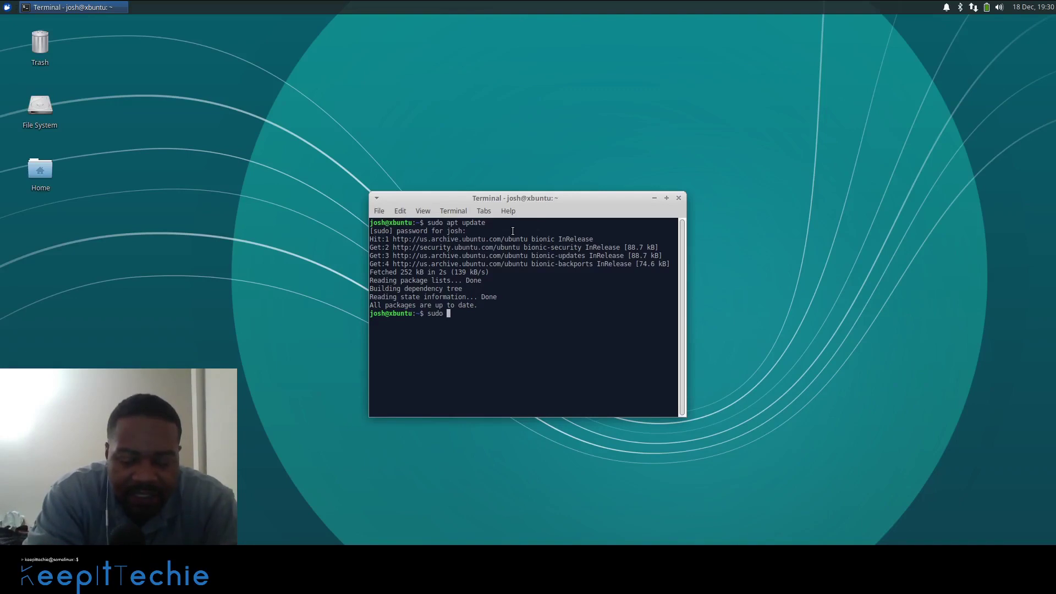
type("apt install dia")
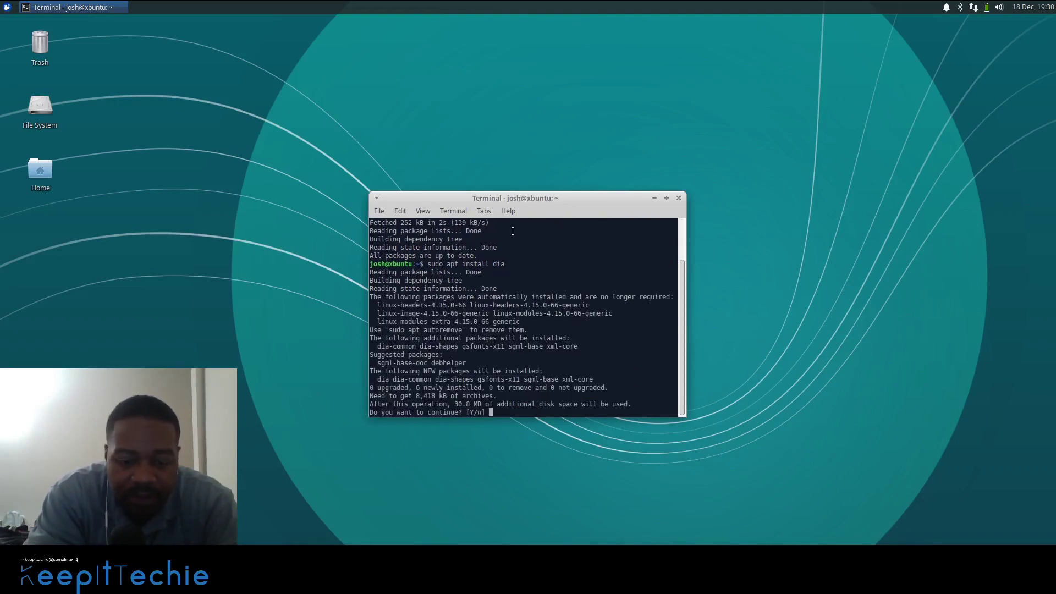
type("y")
key("Return")
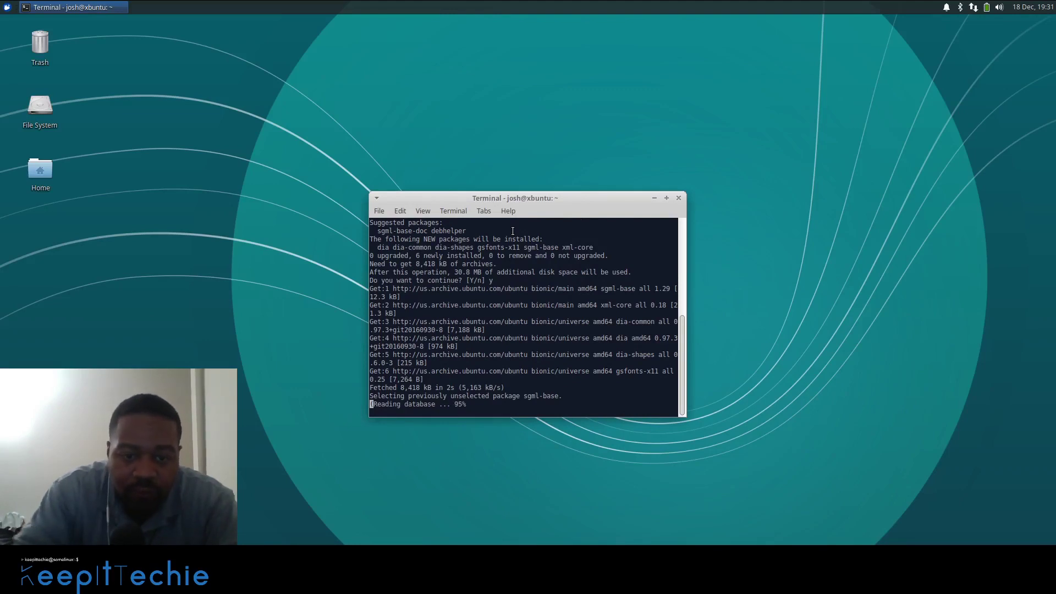
Step: Enlarge the terminal text three times using View > Zoom In and Ctrl+Plus
left_click(420, 212)
left_click(450, 280)
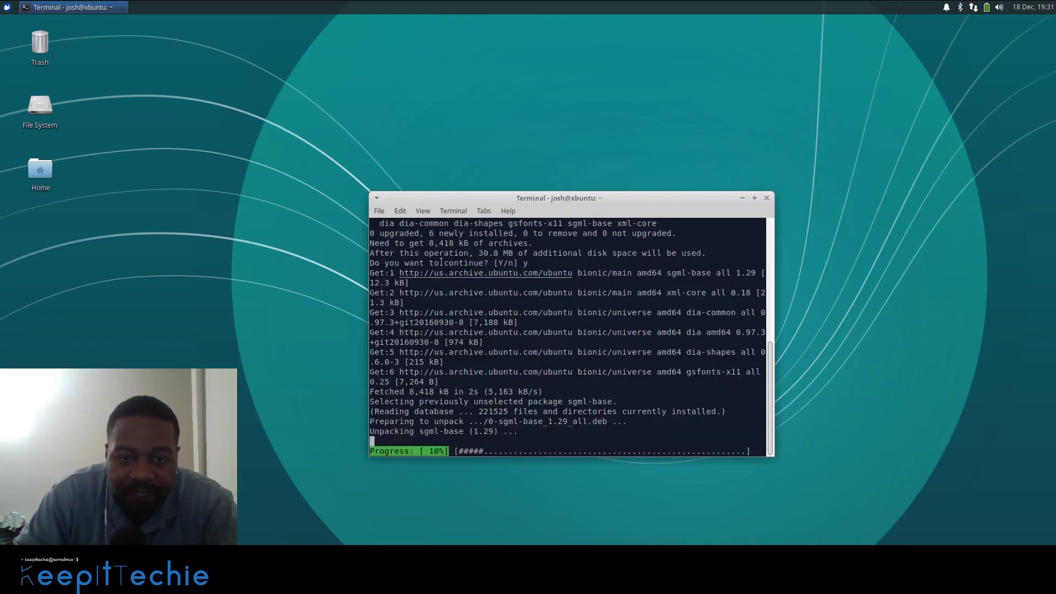
left_click(421, 210)
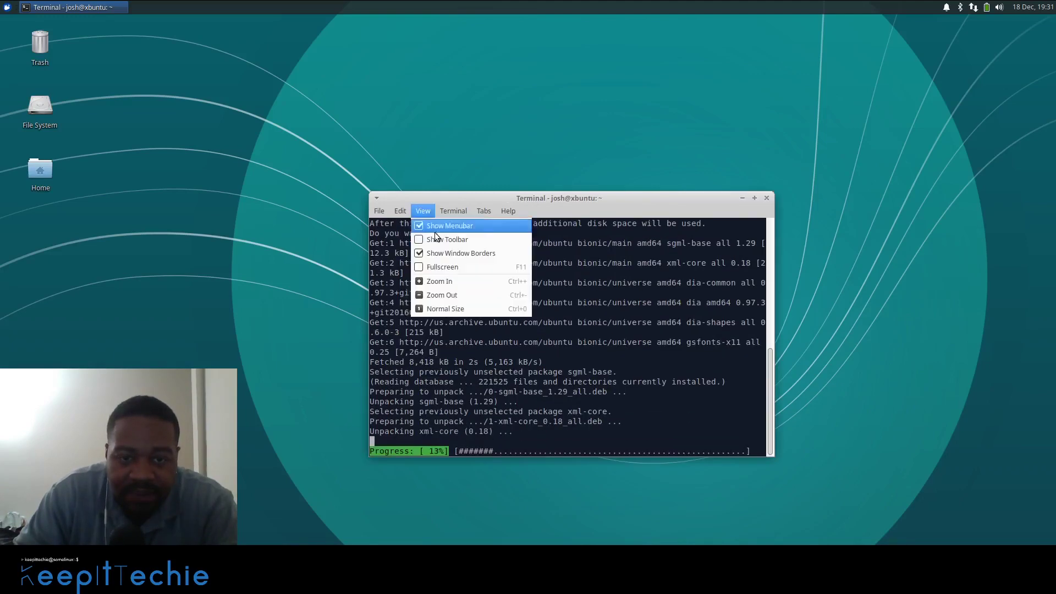
left_click(447, 279)
key("ctrl+plus")
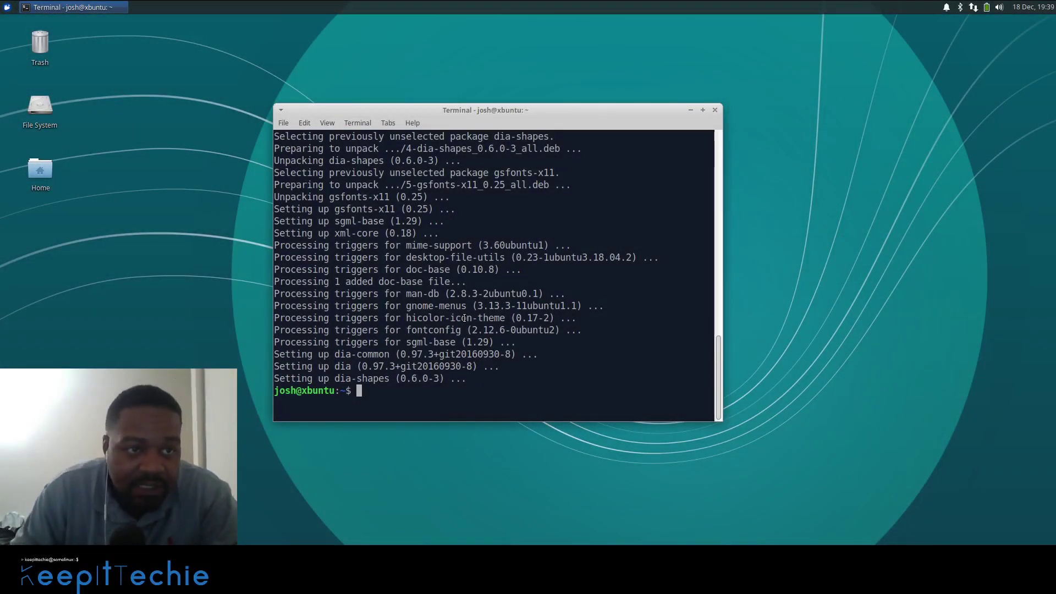
Step: Launch Dia from the All applications list in the Whisker menu, opening a blank Diagram1.dia
left_click(7, 7)
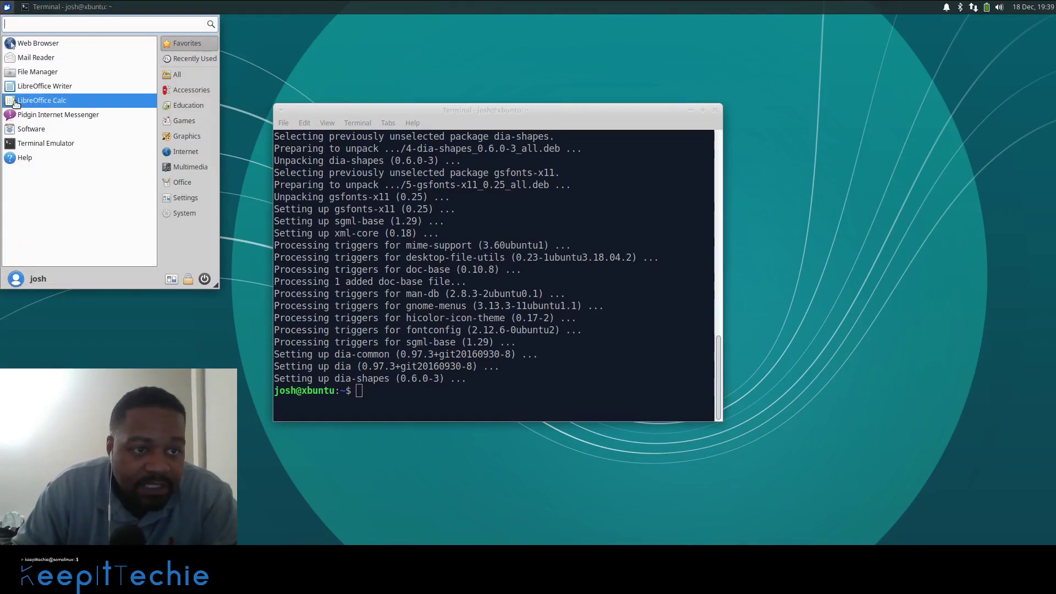
left_click(188, 75)
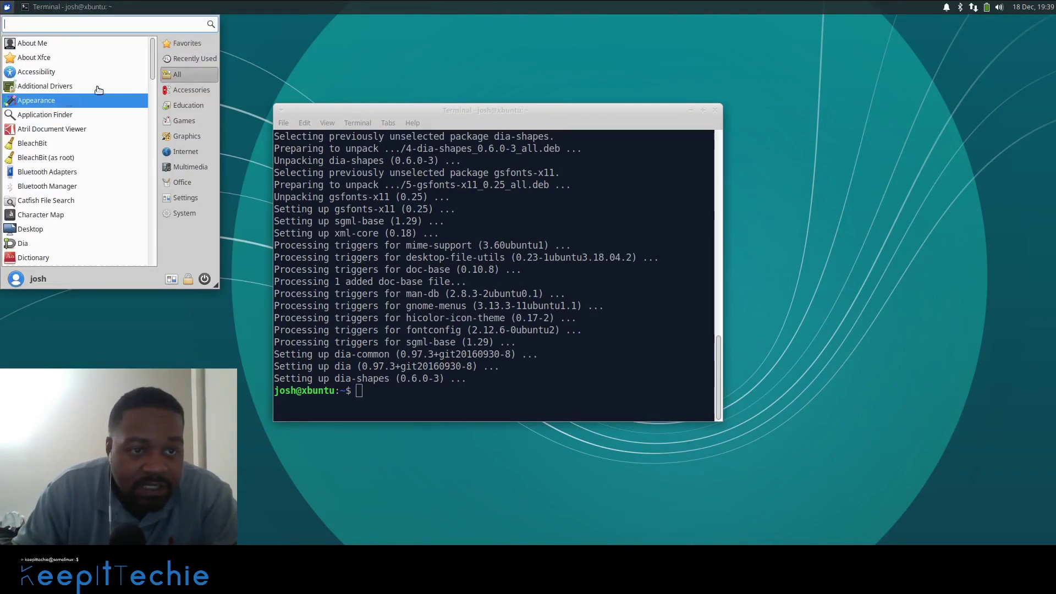
left_click(38, 248)
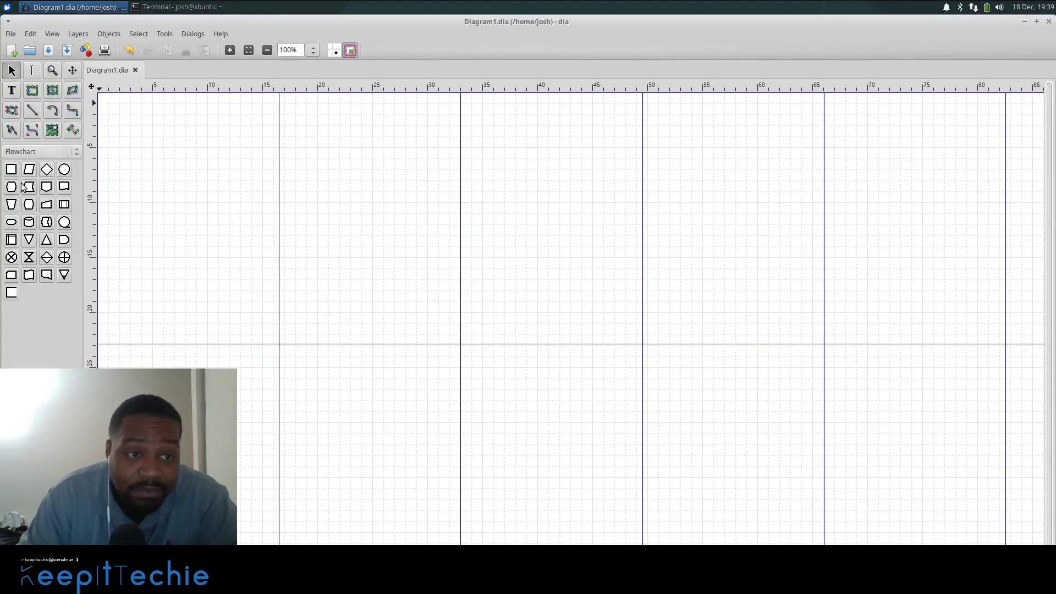
Step: Place a flowchart box on the canvas and draw a short line from its lower edge
left_click(11, 171)
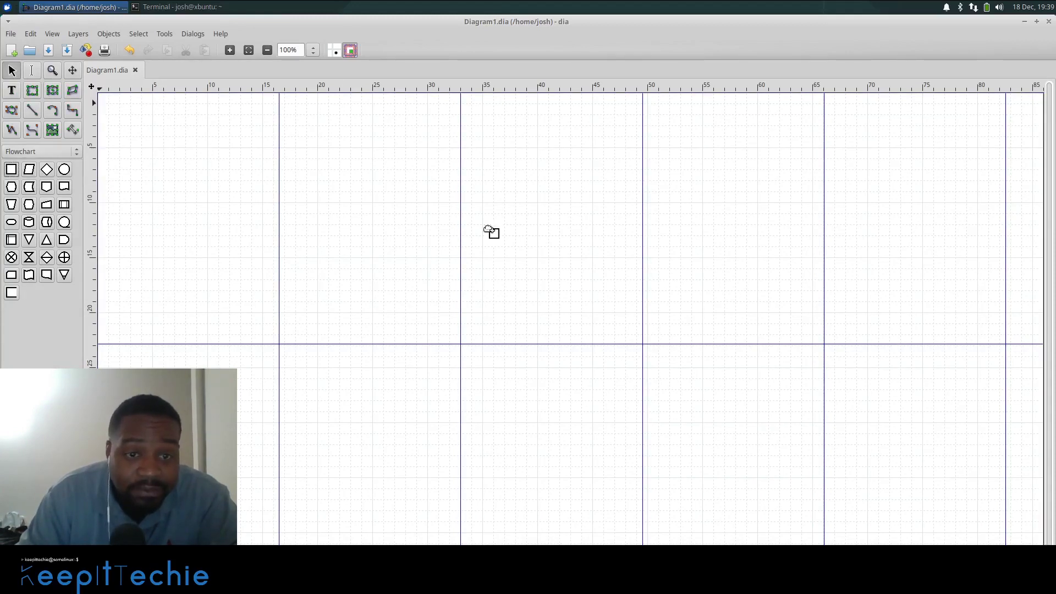
left_click(356, 170)
left_click(32, 110)
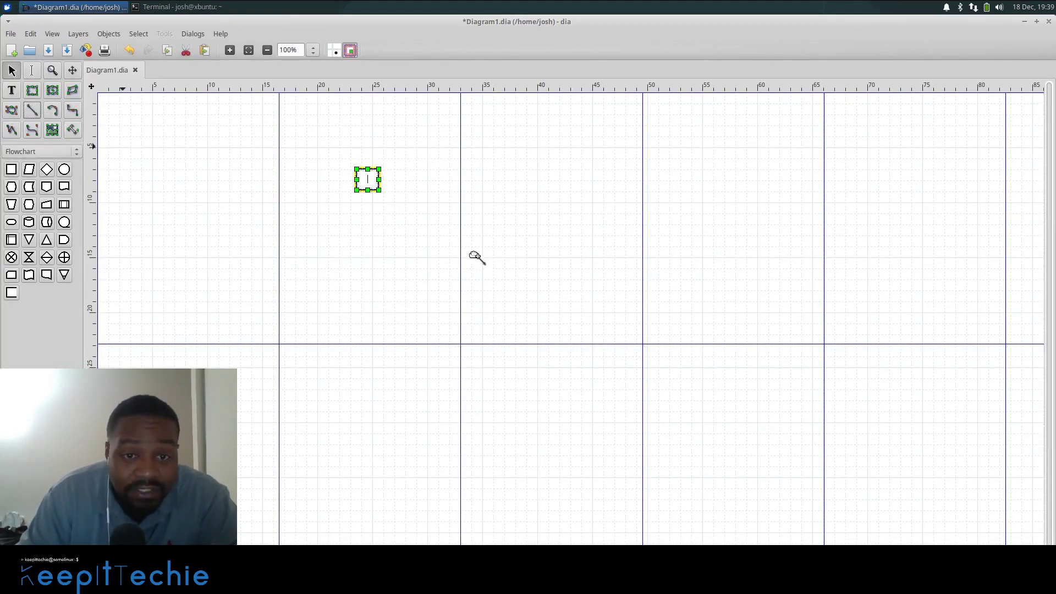
mouse_move(363, 189)
left_mouse_down()
mouse_move(379, 215)
mouse_move(369, 275)
mouse_move(376, 199)
left_mouse_up()
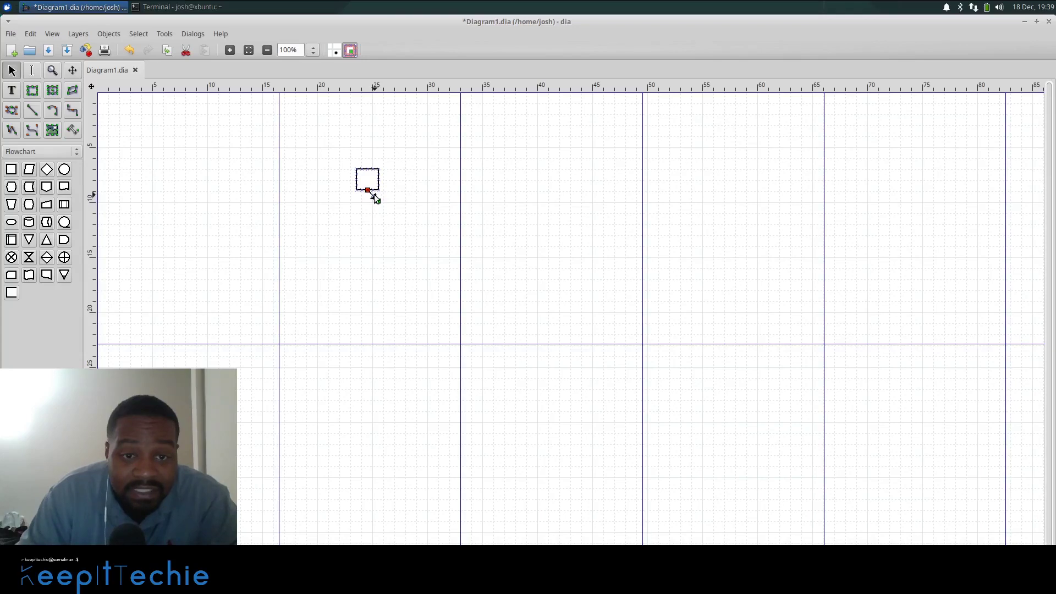
Step: Place a second flowchart box below and connect an arrow from the upper box down to it
left_click(11, 170)
left_click(354, 232)
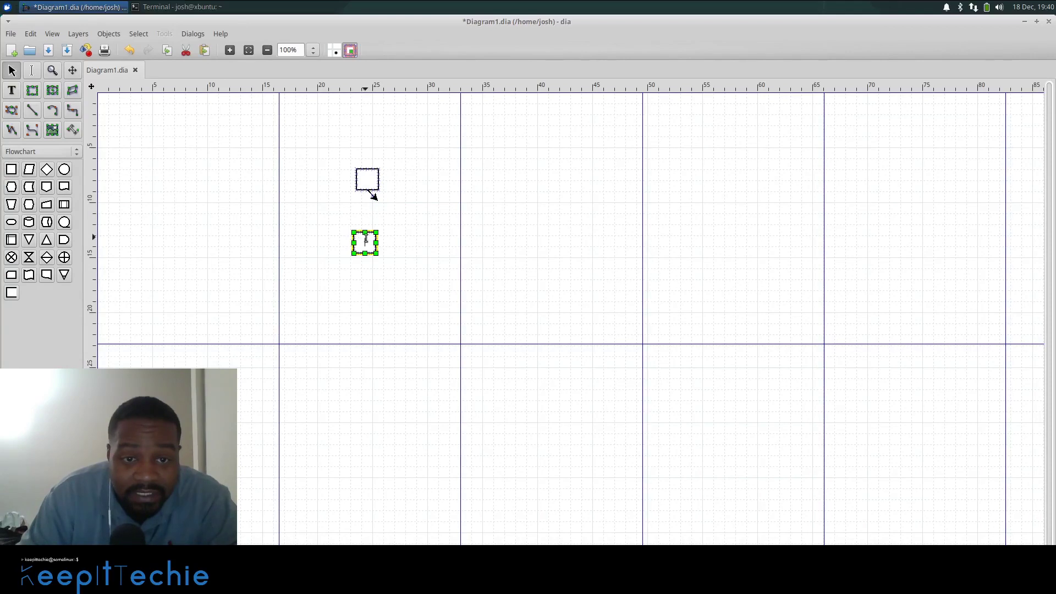
left_click(371, 200)
left_click_drag(368, 190, 365, 232)
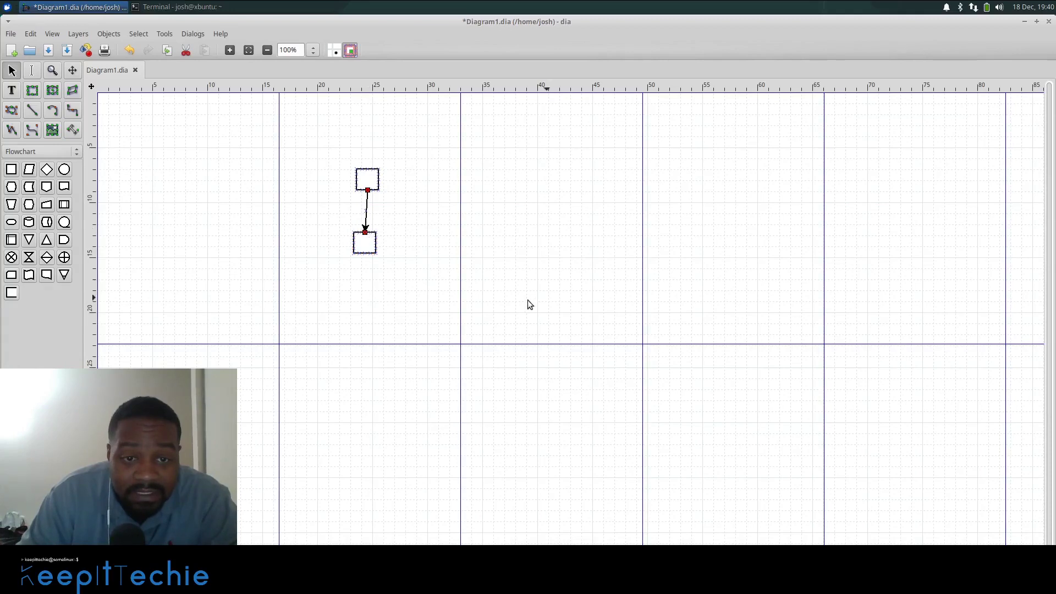
Step: Enlarge the upper box by dragging its corner handle, then move it up and to the left
left_click(371, 298)
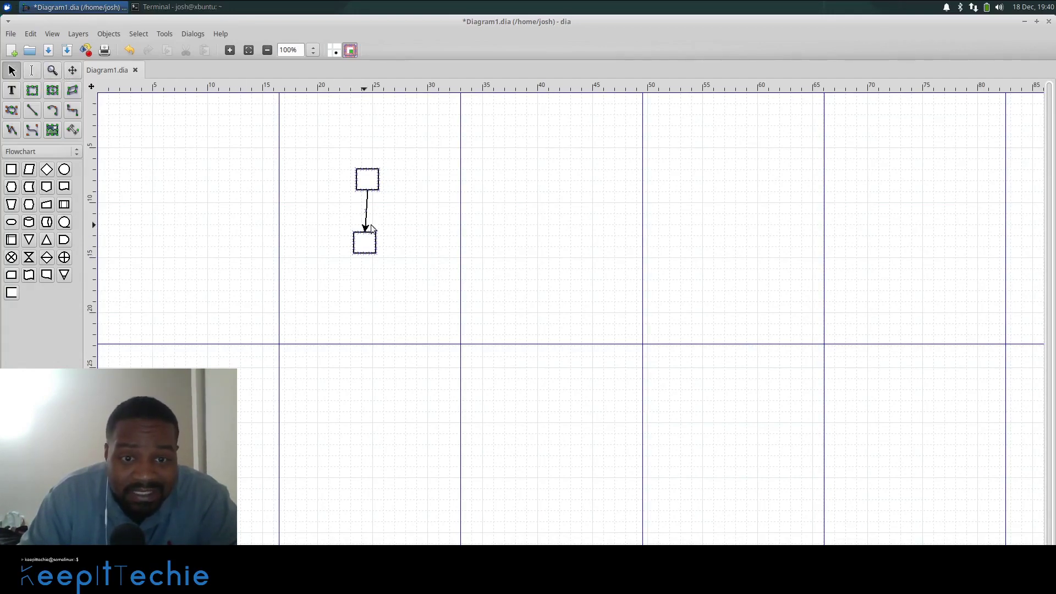
left_click(368, 184)
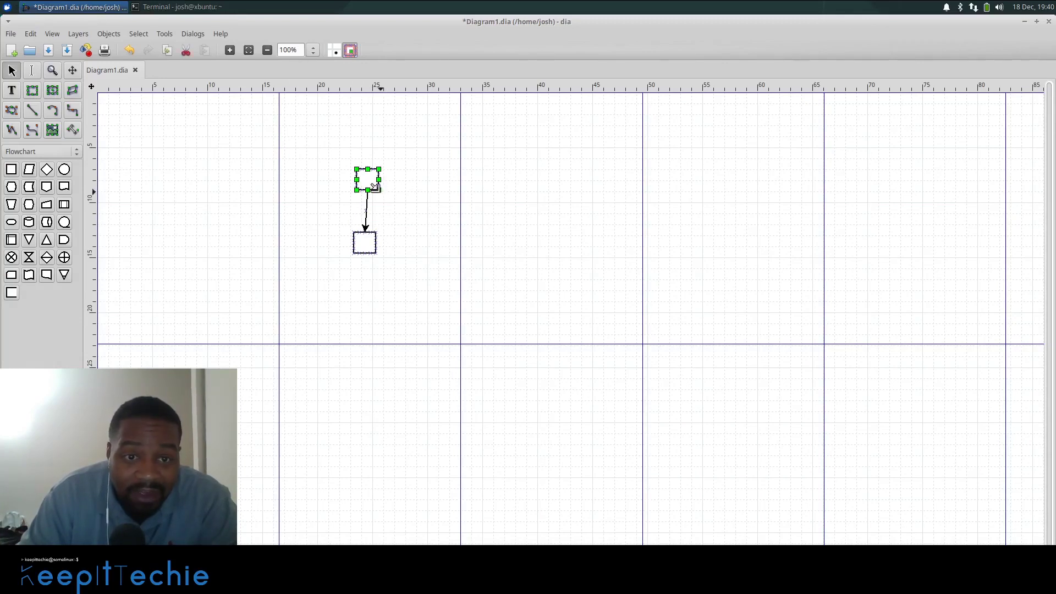
left_click_drag(378, 189, 408, 220)
left_click_drag(382, 185, 264, 132)
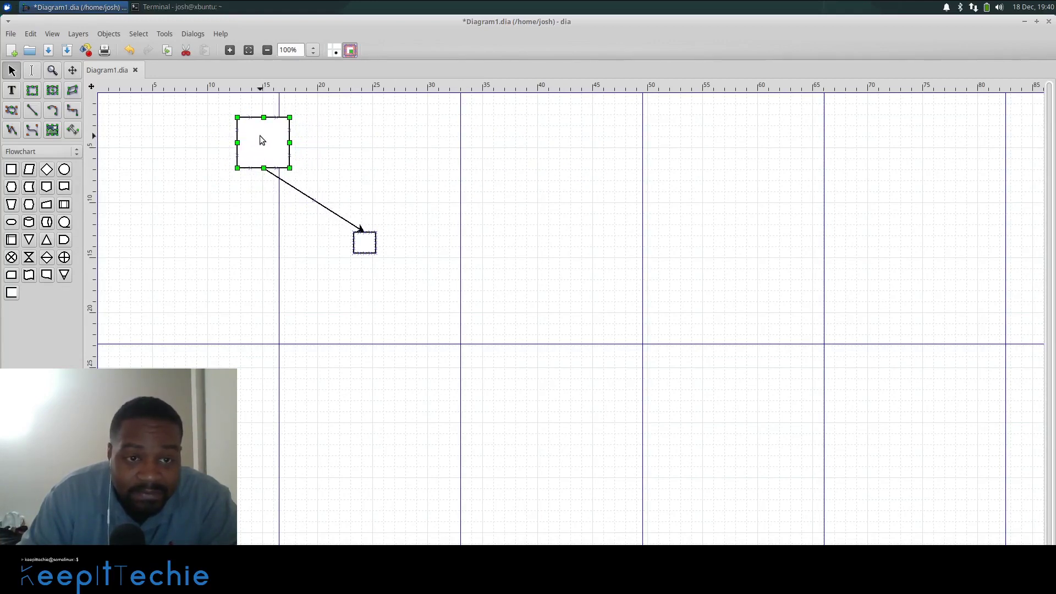
Step: Write the label 'Router 1' inside the upper box on a single line with the Text tool
left_click(12, 90)
left_click(259, 143)
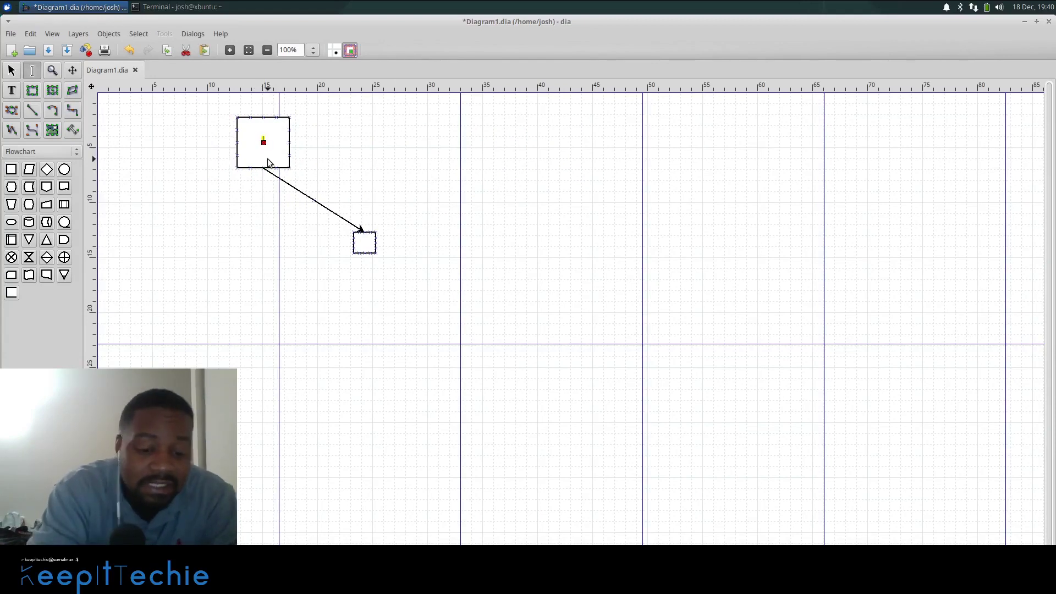
type("Router")
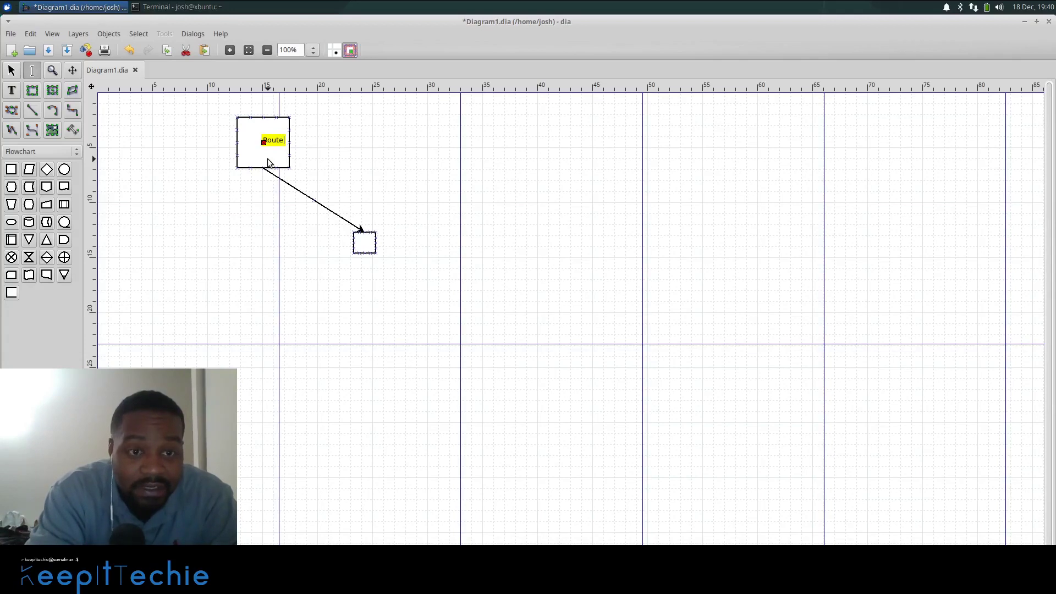
type("1")
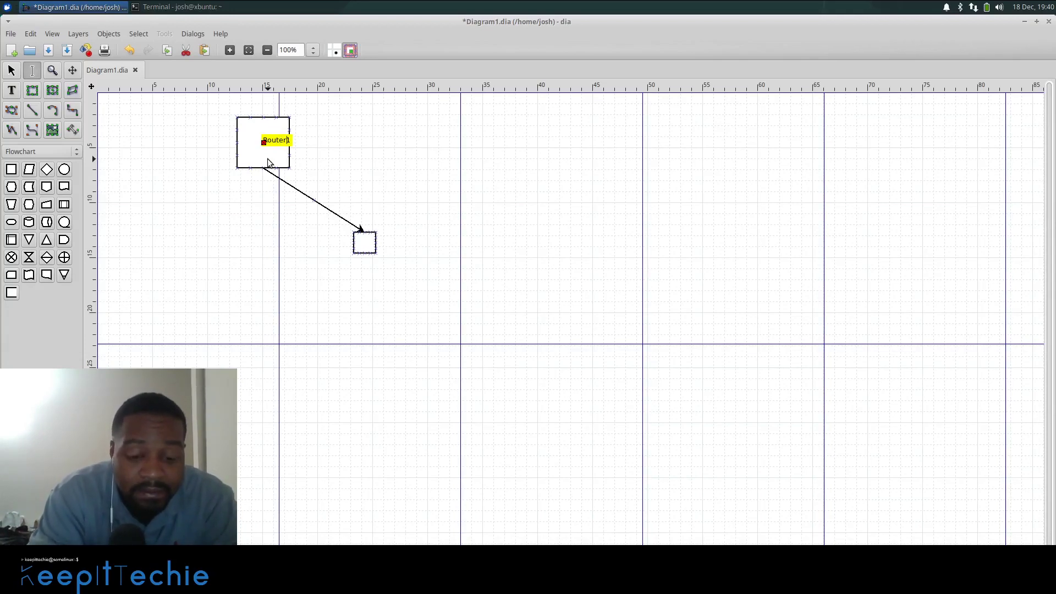
key("Left")
key("Return")
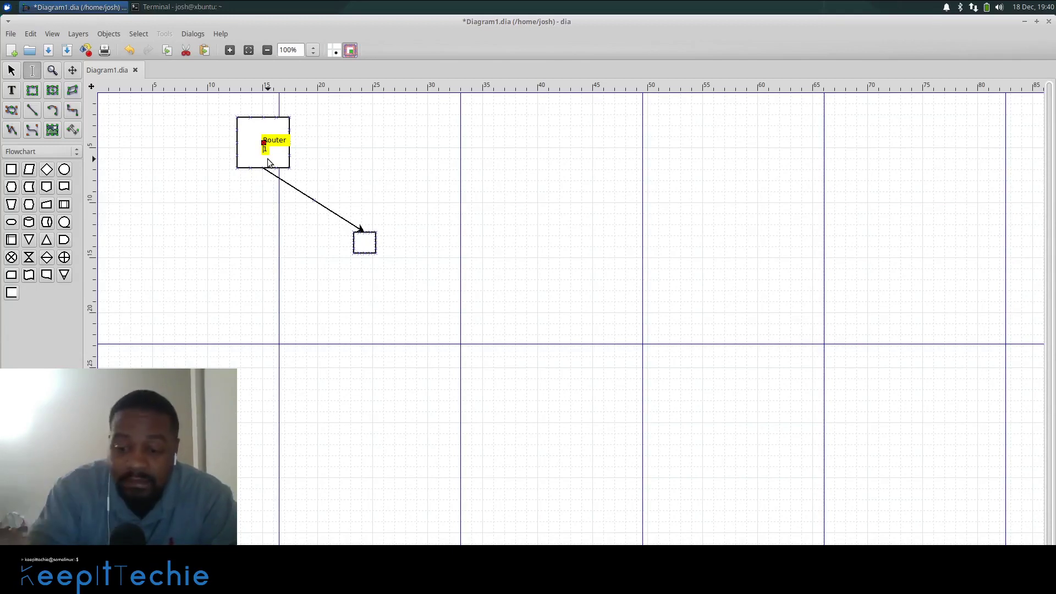
key("BackSpace")
key("Escape")
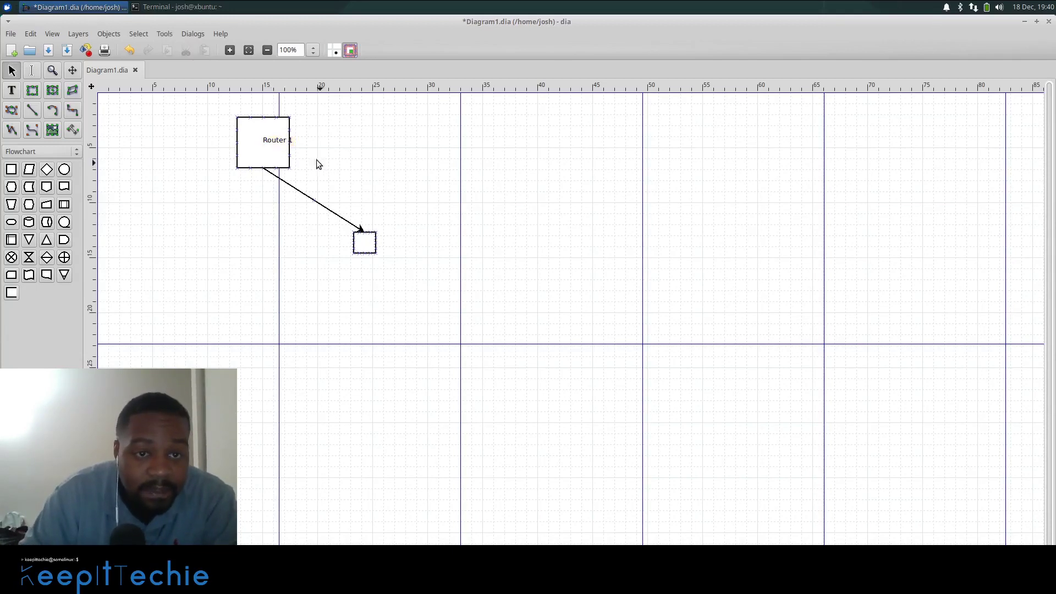
Step: Nudge the Router 1 label slightly, then enlarge the arrow's target box into a big square
left_click_drag(251, 141, 254, 143)
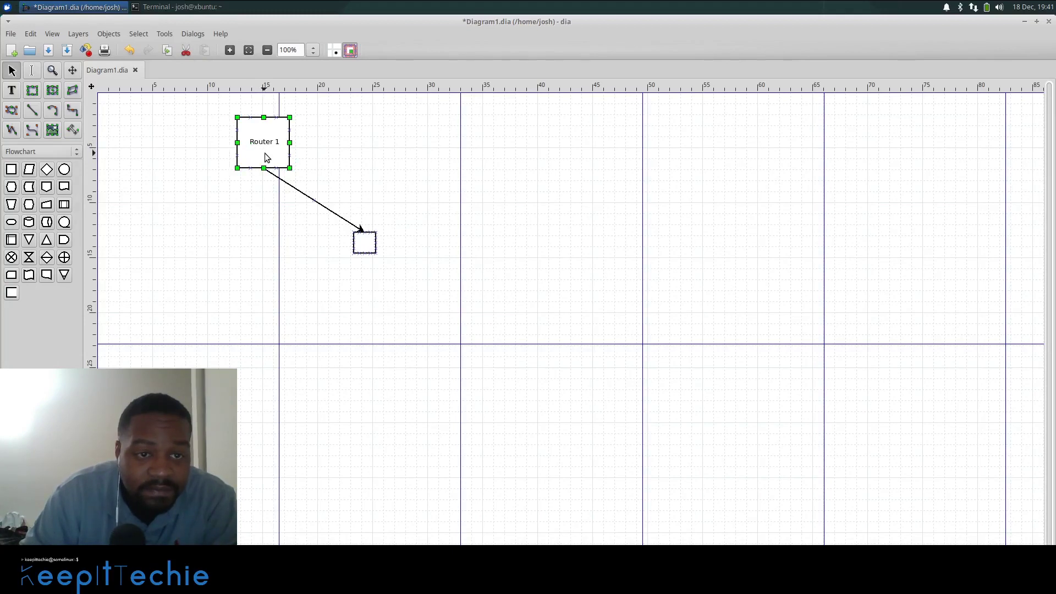
left_click(431, 165)
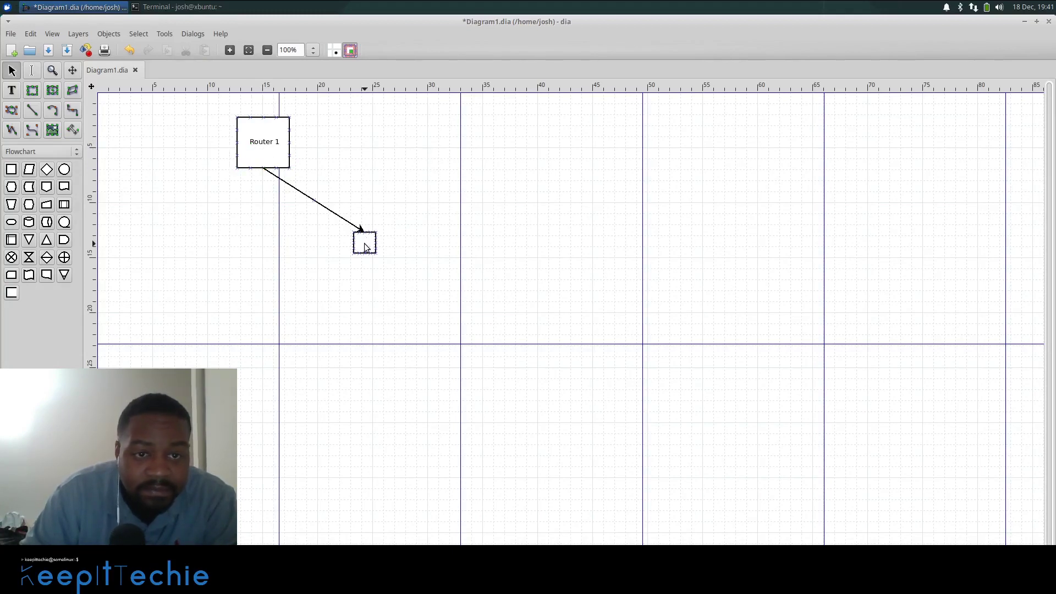
left_click(366, 247)
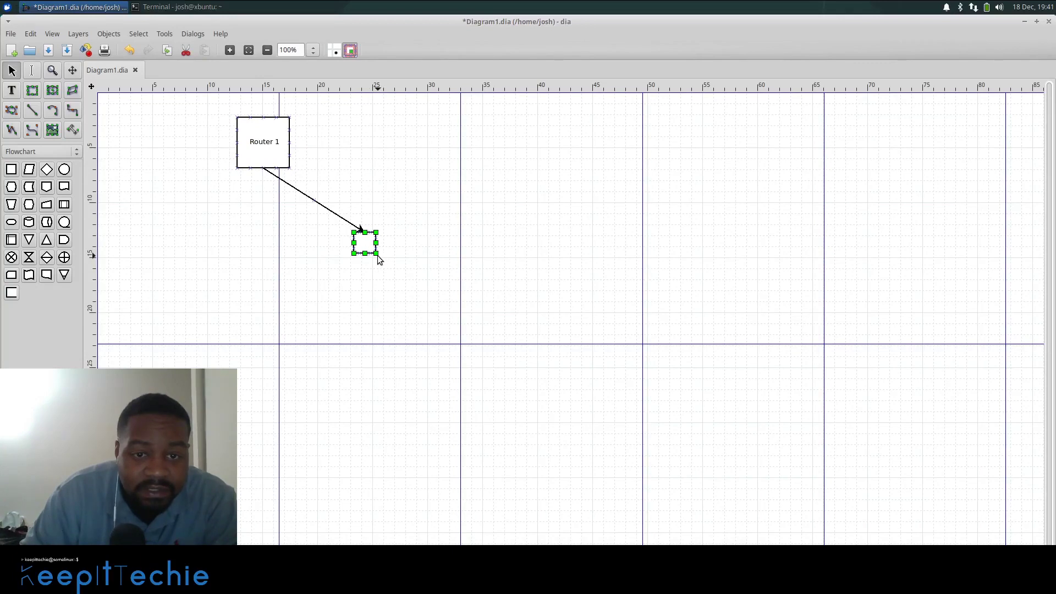
left_click_drag(376, 253, 429, 304)
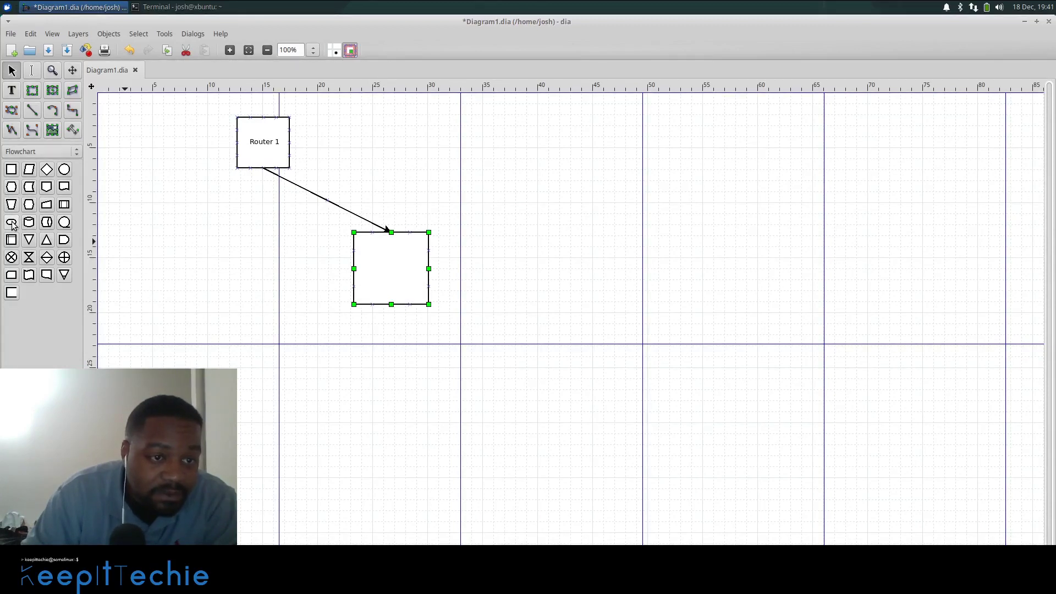
Step: Place a Flowchart parallelogram right of Router 1, widen it, and nudge it slightly right
left_click(29, 169)
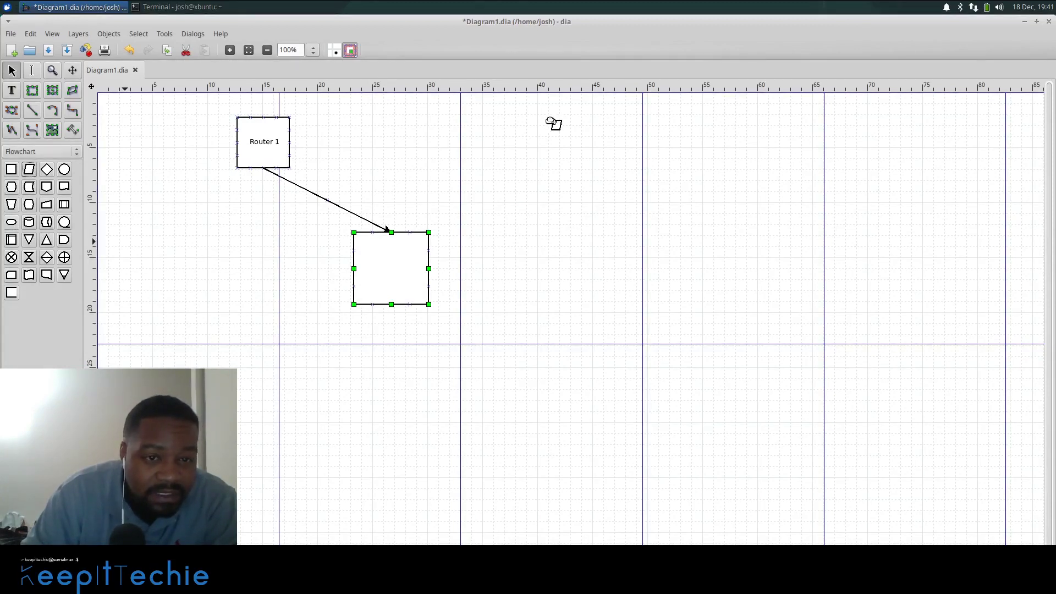
left_click(408, 153)
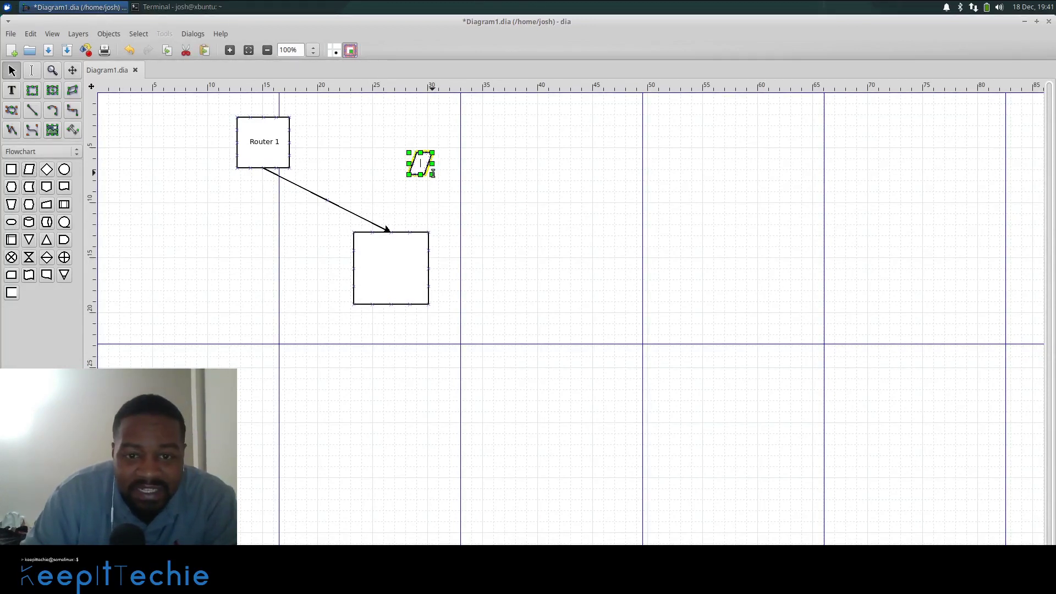
left_click(430, 176)
left_click(424, 168)
left_click_drag(429, 174, 506, 196)
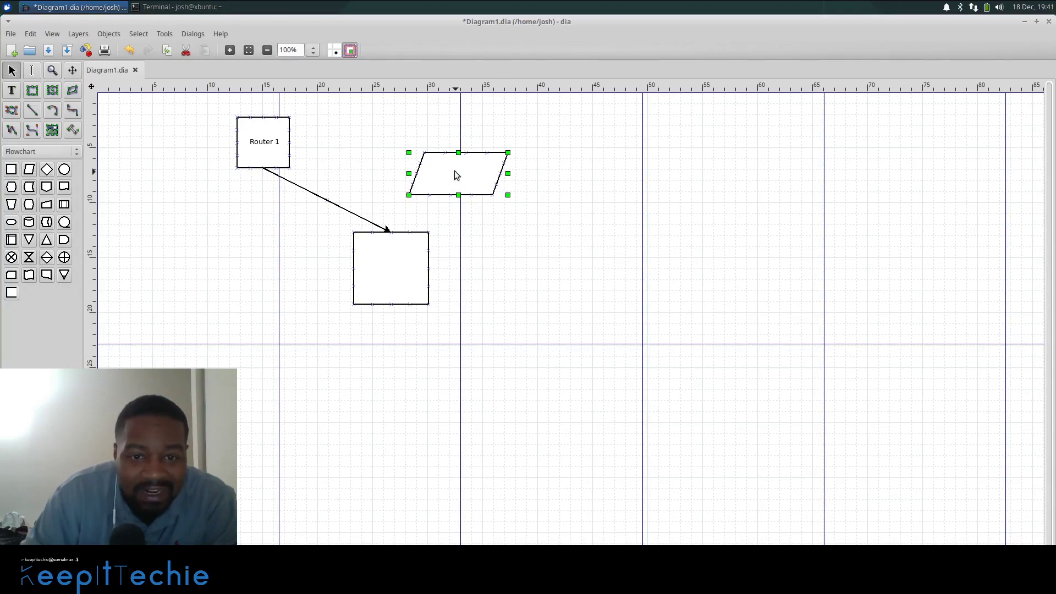
mouse_move(454, 175)
left_mouse_down()
mouse_move(480, 175)
mouse_move(456, 169)
left_mouse_up()
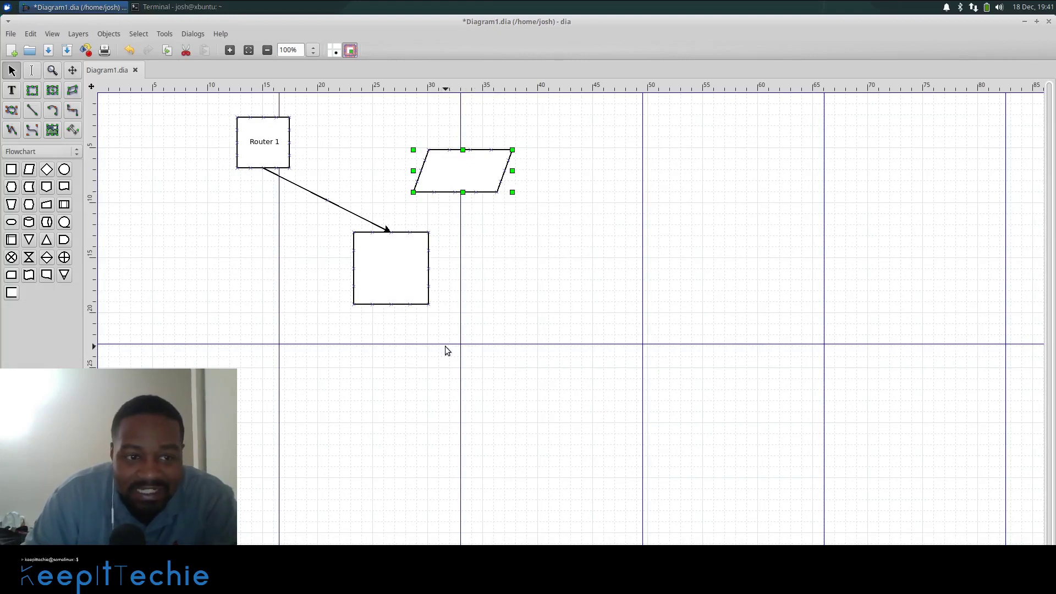
left_click(11, 34)
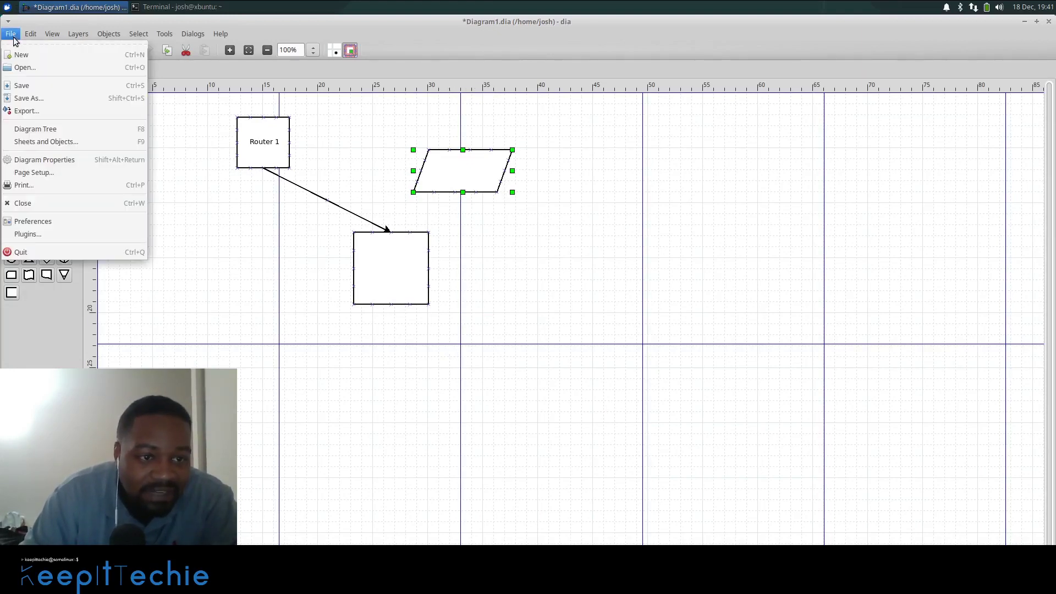
left_click(41, 98)
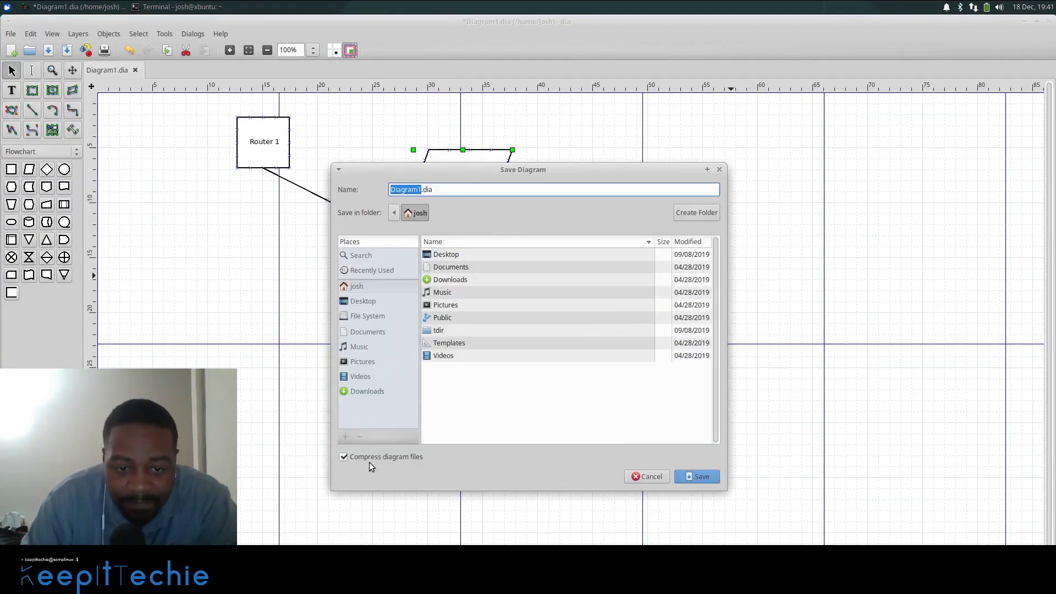
left_click(440, 190)
left_click_drag(434, 189, 423, 190)
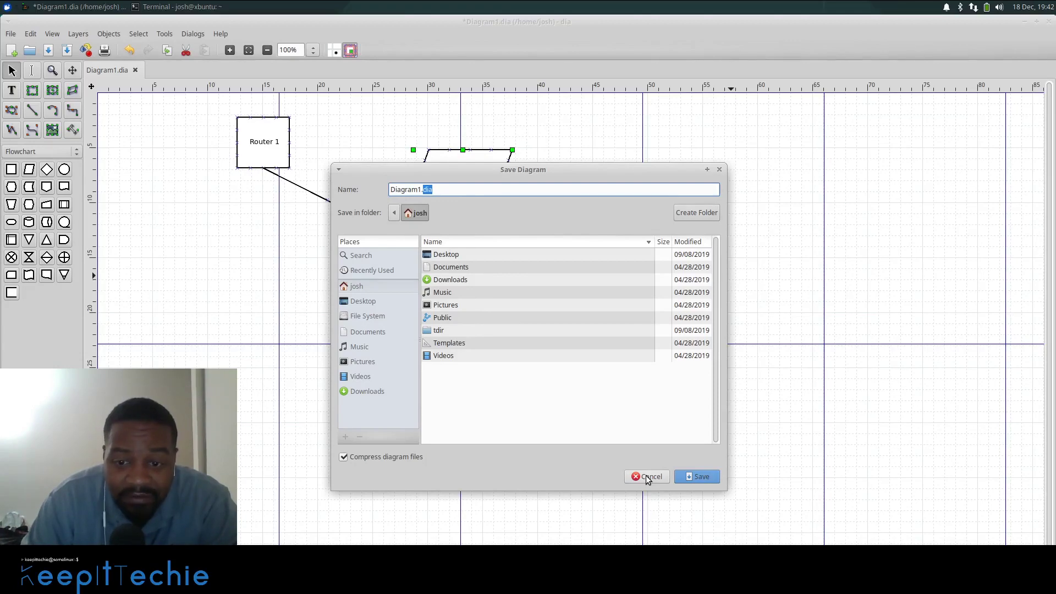
left_click(647, 477)
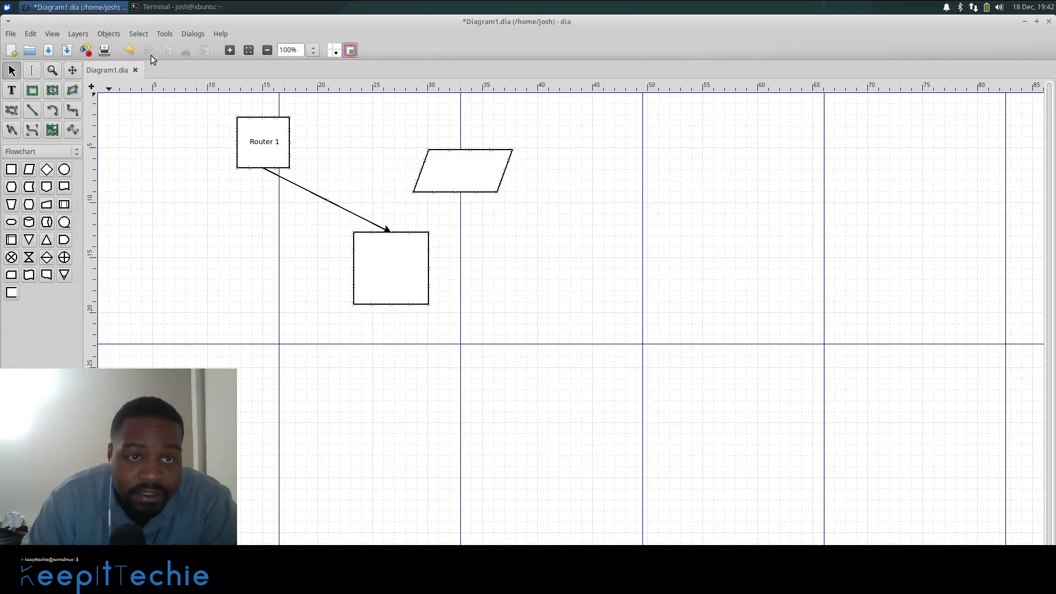
left_click(9, 34)
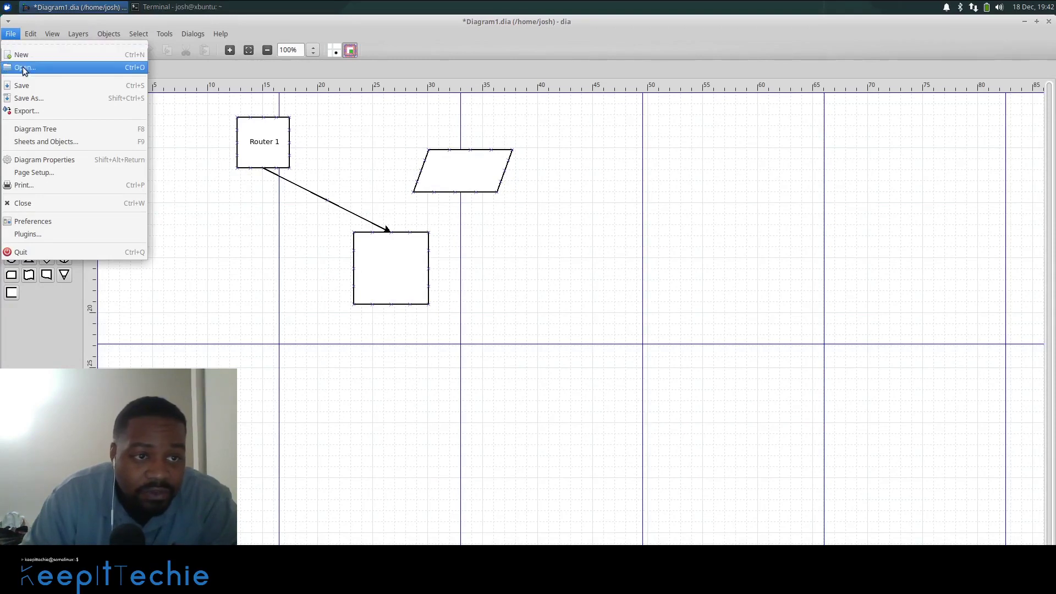
left_click(33, 112)
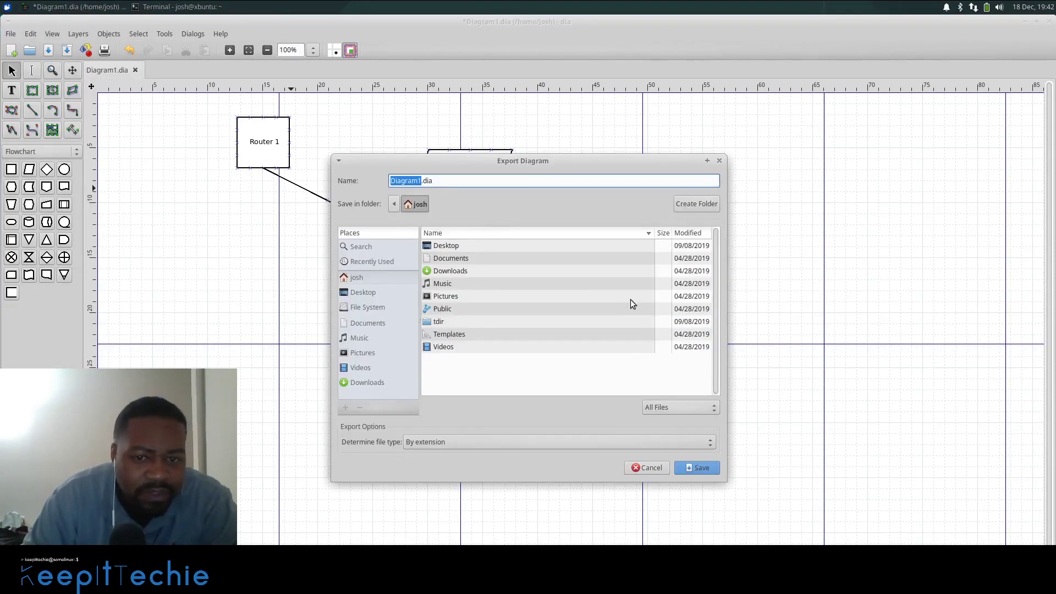
left_click(710, 443)
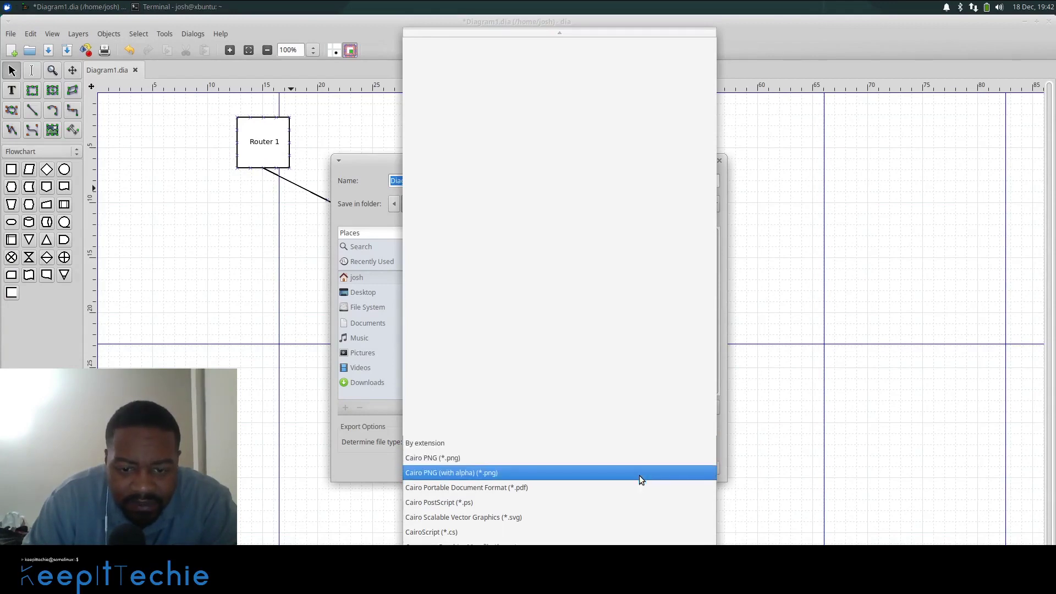
scroll(638, 476, "down", 1)
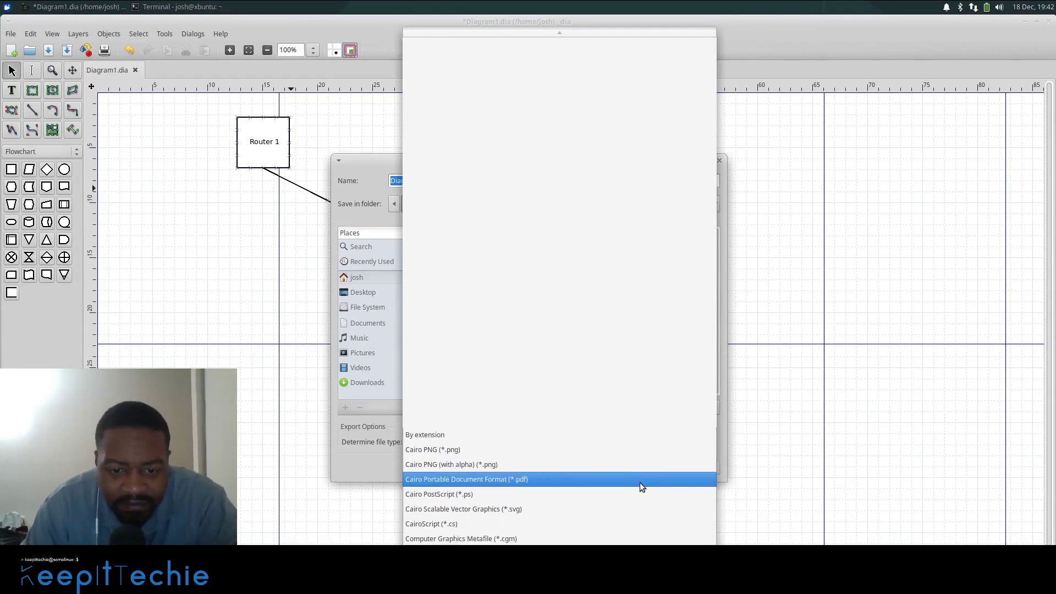
scroll(639, 483, "down", 3)
scroll(605, 510, "down", 1)
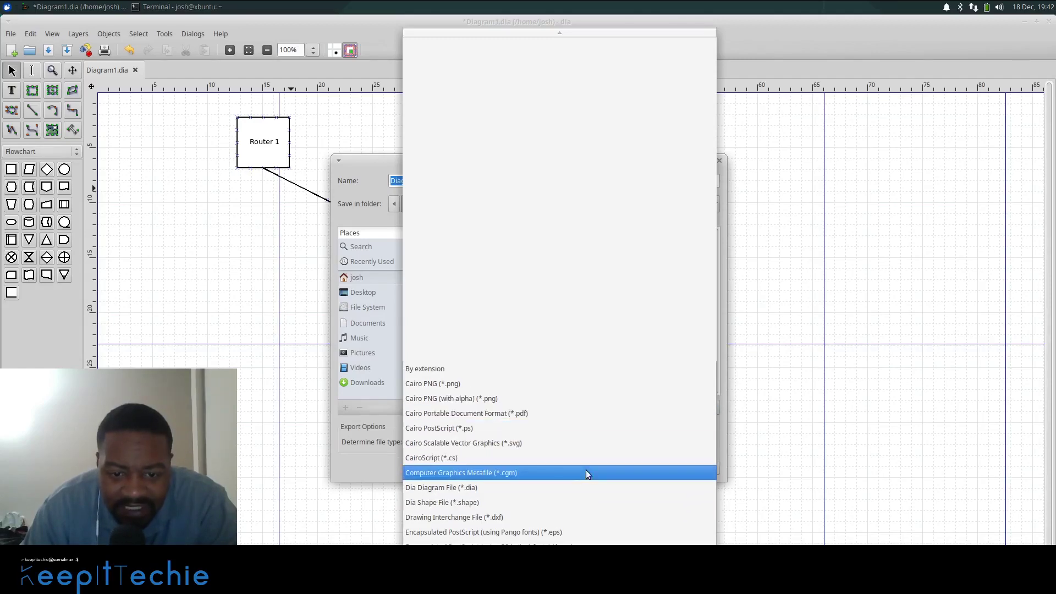
scroll(582, 473, "down", 6)
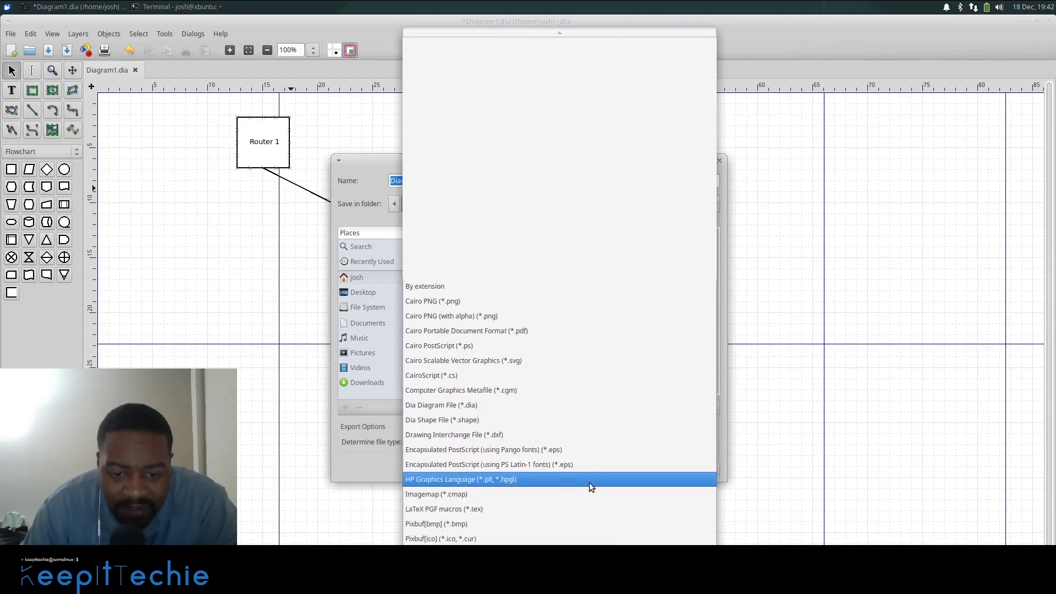
scroll(589, 483, "down", 8)
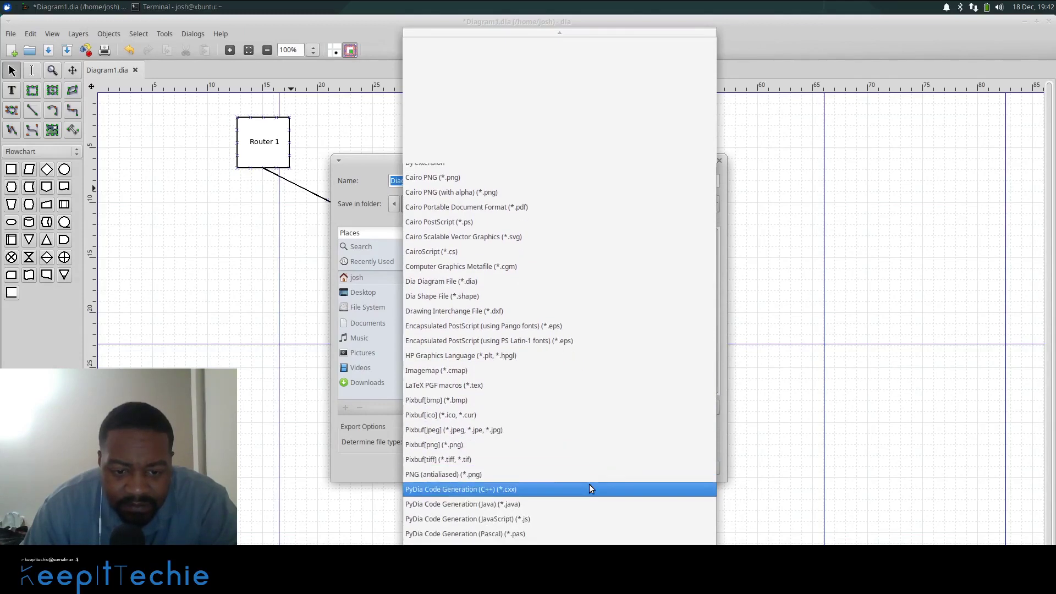
scroll(589, 487, "down", 8)
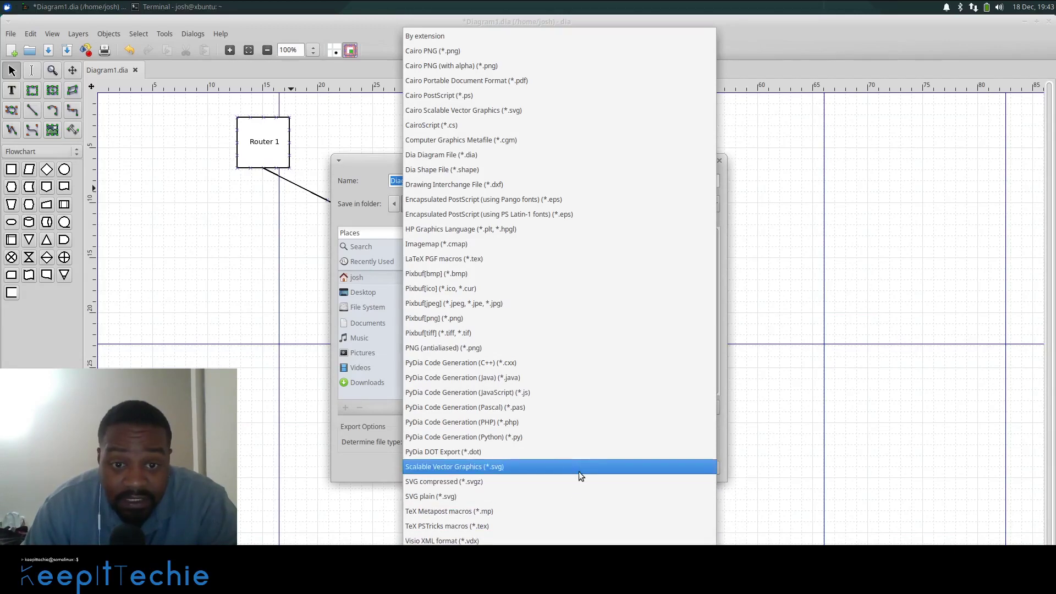
left_click(365, 460)
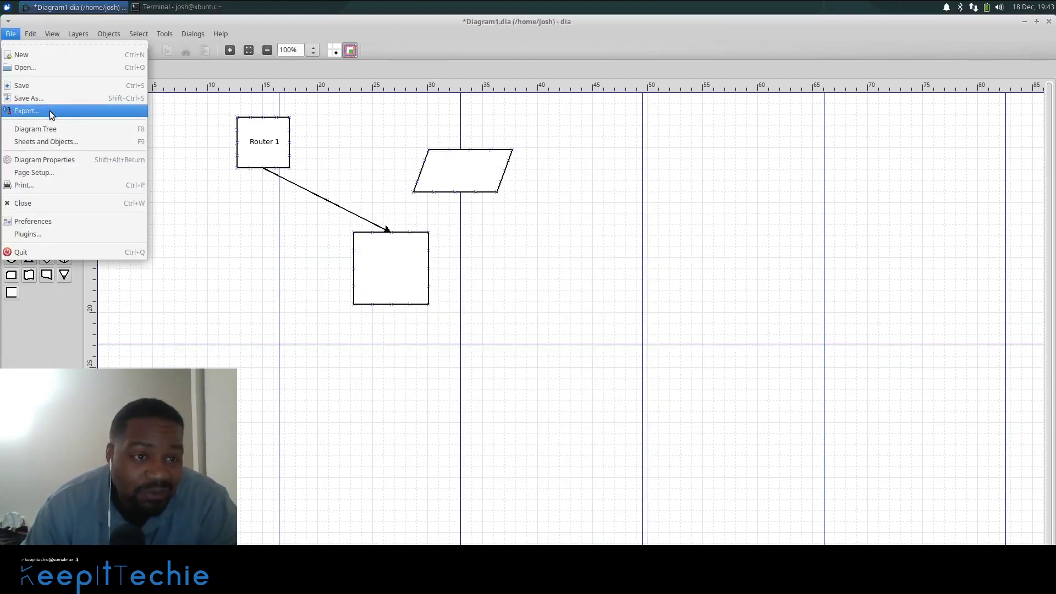
mouse_move(32, 37)
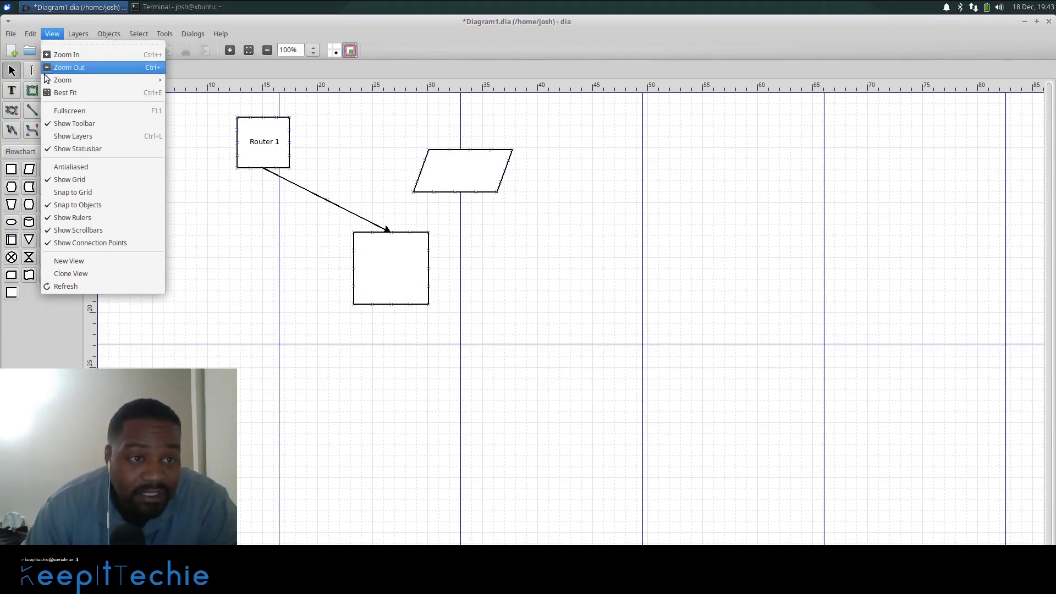
left_click(65, 287)
left_click(84, 36)
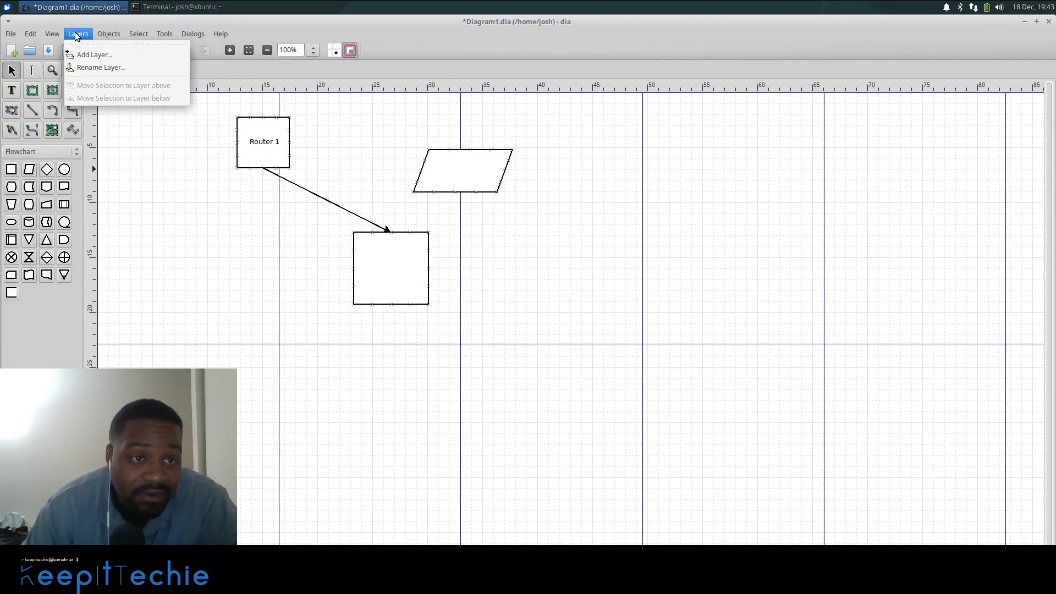
left_click(77, 35)
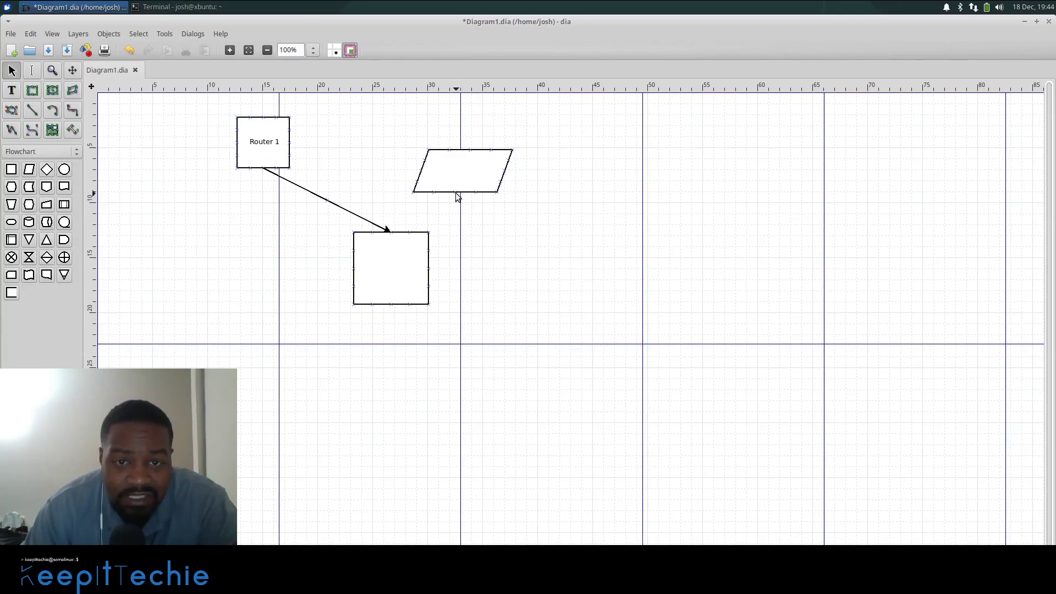
Step: Move the parallelogram down and right so it sits level beside the large square
left_click_drag(462, 174, 574, 269)
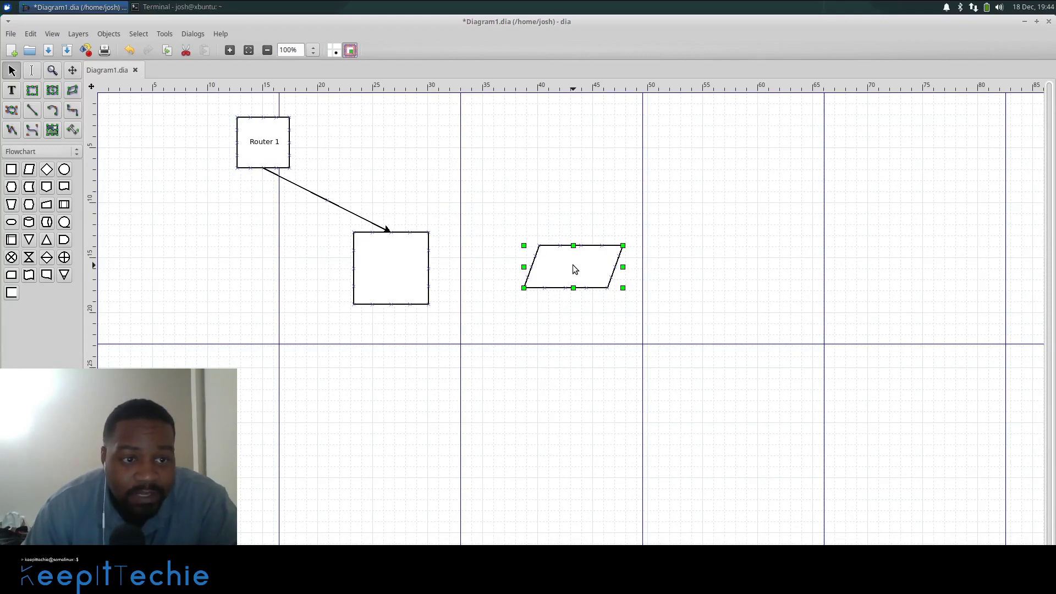